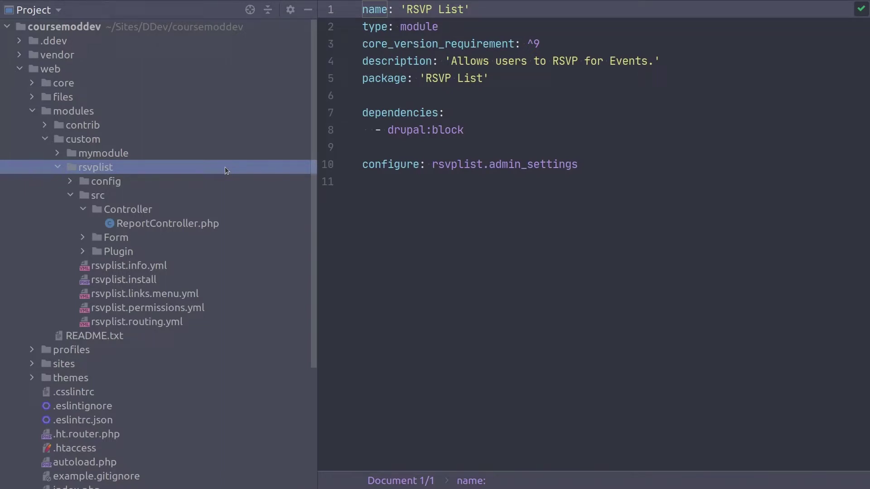
- Select the rsvplist module folder in the Project tool window
{"action": "left_click", "coordinate": [172, 141]}
{"action": "left_click", "coordinate": [164, 167]}
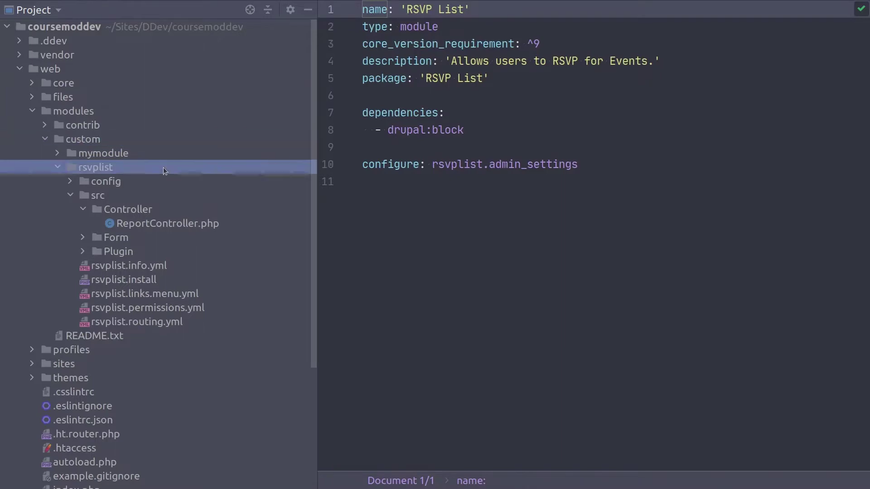
- Create a new empty file named rsvplist.services.yml in the rsvplist folder
{"action": "right_click", "coordinate": [202, 168]}
{"action": "mouse_move", "coordinate": [225, 51]}
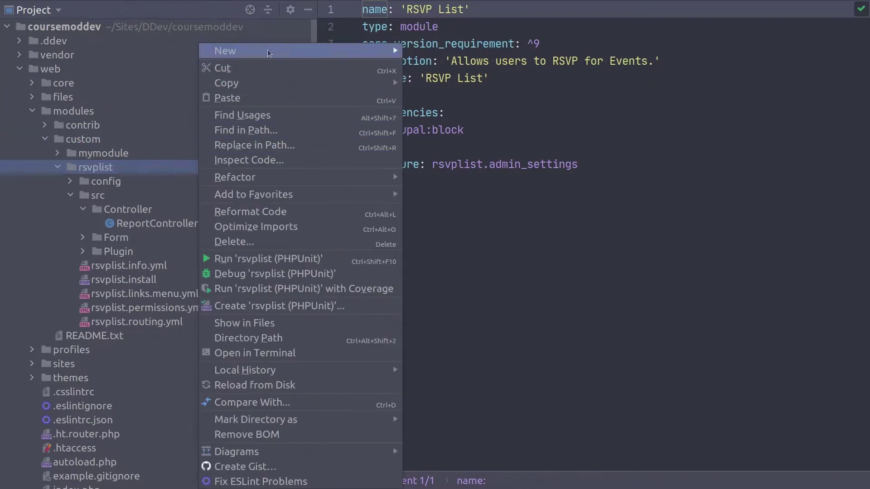
{"action": "left_click", "coordinate": [412, 53]}
{"action": "mouse_move", "coordinate": [374, 218]}
{"action": "left_mouse_down"}
{"action": "mouse_move", "coordinate": [341, 210]}
{"action": "mouse_move", "coordinate": [126, 90]}
{"action": "mouse_move", "coordinate": [101, 89]}
{"action": "mouse_move", "coordinate": [93, 76]}
{"action": "left_mouse_up"}
{"action": "type", "text": "rsvplist.servic"}
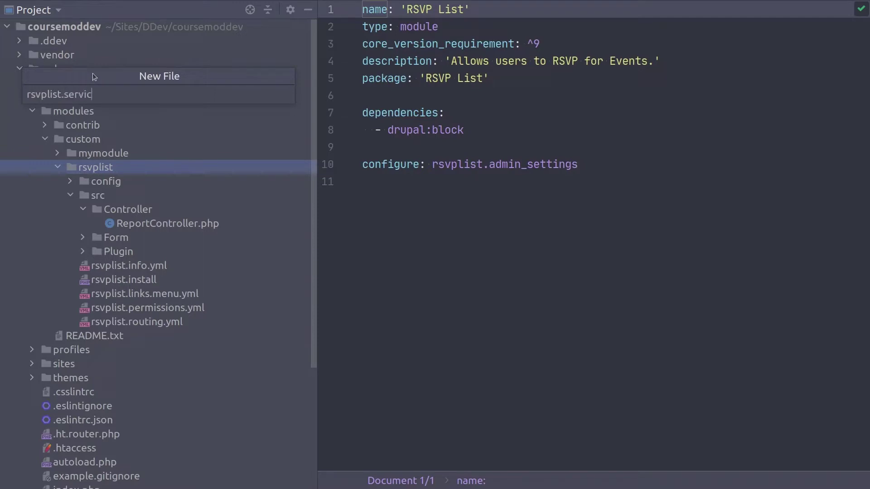
{"action": "type", "text": "es.yml"}
{"action": "key", "text": "Return"}
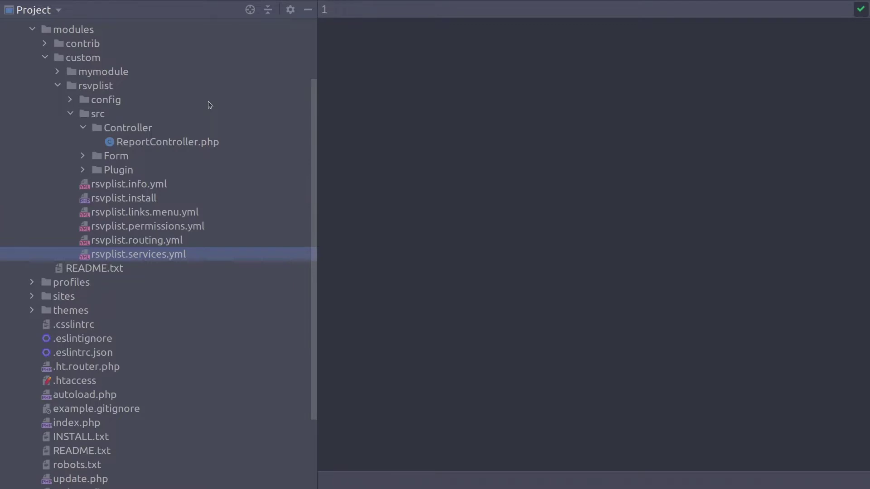
- Paste the service definition and highlight the rsvplist.enabler service name
{"action": "type", "text": "services:   rsvplist.enabler:     class: Drupal\\rsvplist\\EnablerService     arguments: ['@database']"}
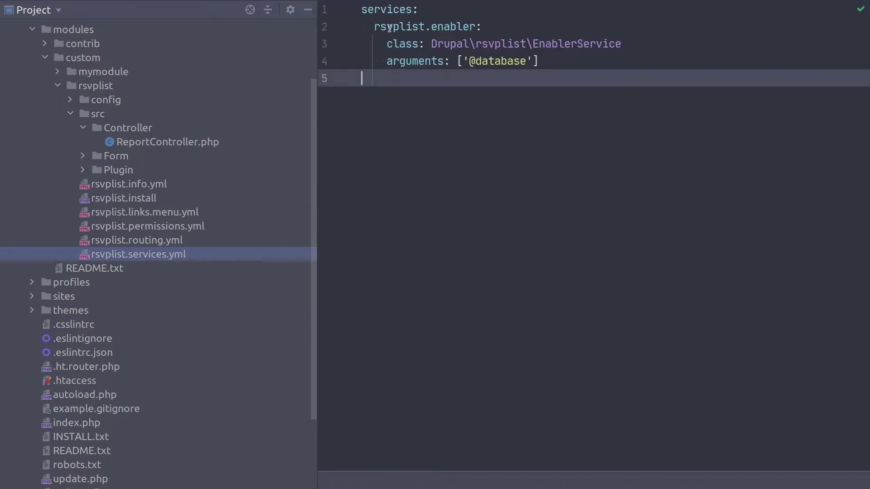
{"action": "left_click", "coordinate": [388, 10]}
{"action": "double_click", "coordinate": [392, 28]}
{"action": "left_click", "coordinate": [443, 28]}
{"action": "left_click_drag", "start_coordinate": [375, 27], "coordinate": [477, 28]}
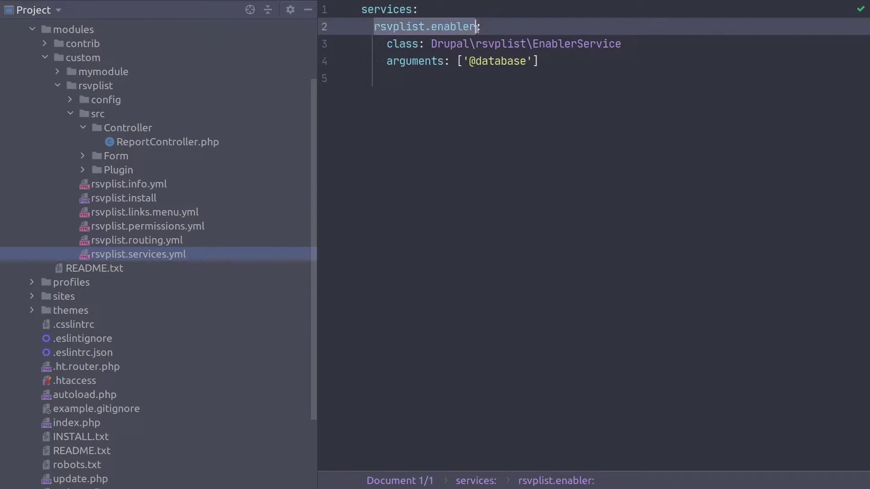
{"action": "left_click", "coordinate": [406, 45]}
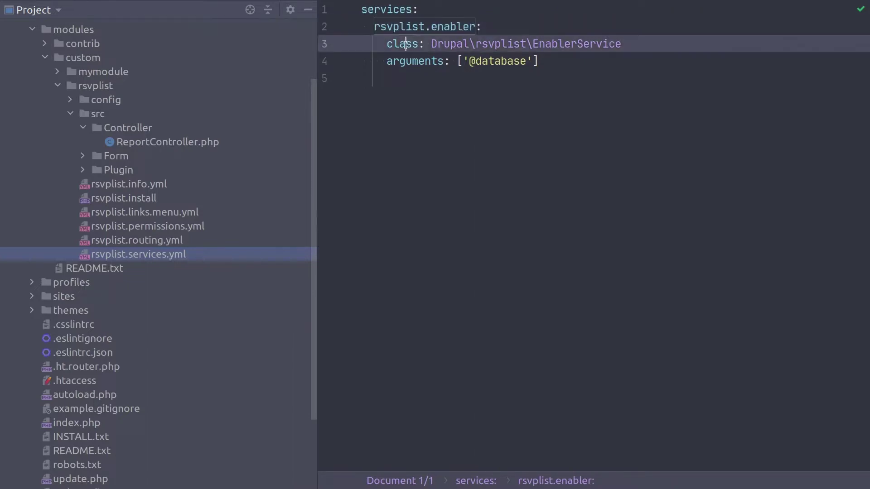
{"action": "double_click", "coordinate": [588, 44]}
{"action": "left_click", "coordinate": [640, 45]}
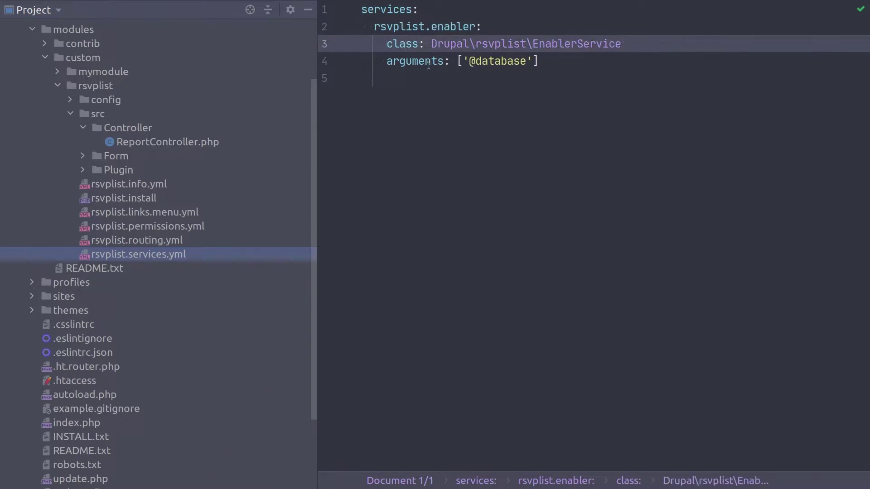
{"action": "left_click", "coordinate": [401, 61]}
{"action": "left_click_drag", "start_coordinate": [467, 61], "coordinate": [527, 61]}
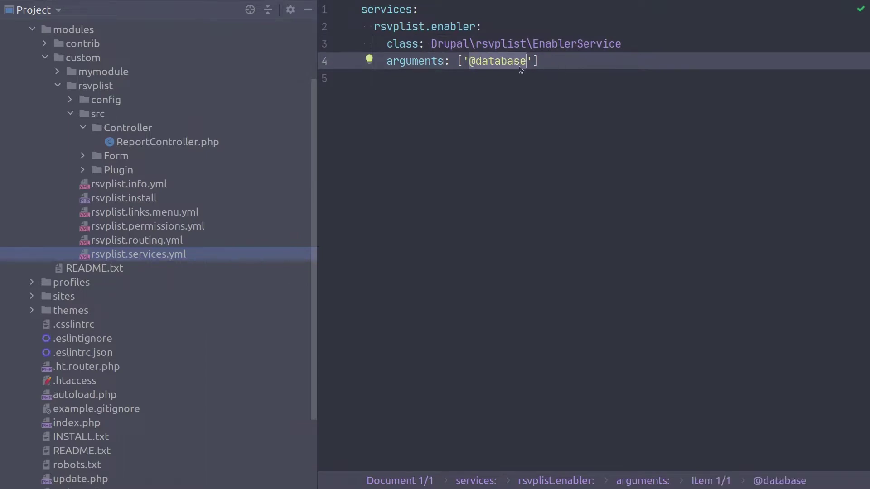
{"action": "left_click", "coordinate": [544, 61]}
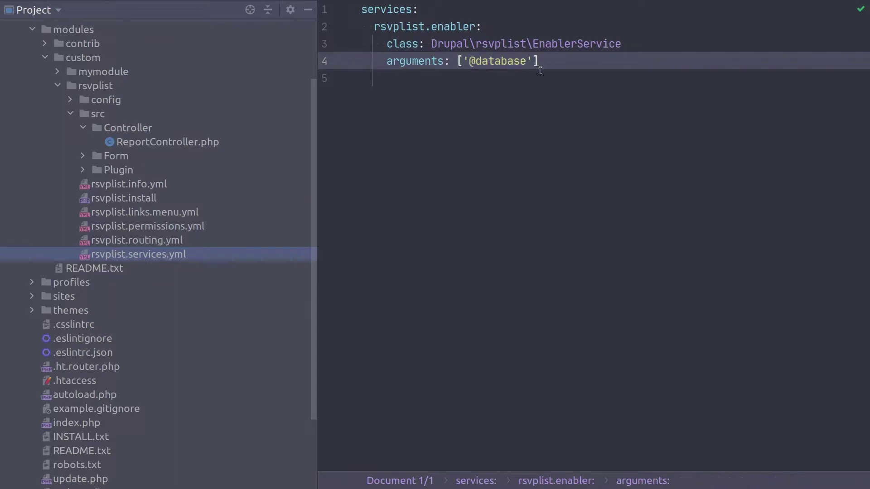
{"action": "left_click", "coordinate": [477, 62]}
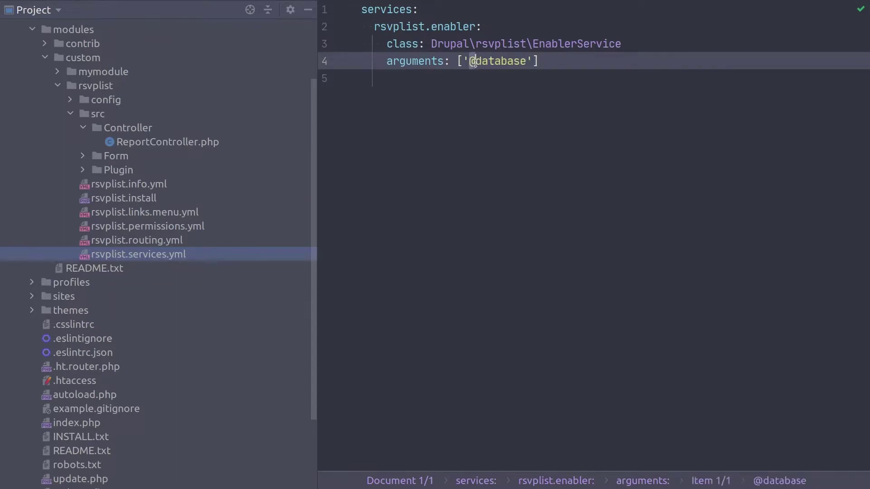
{"action": "double_click", "coordinate": [505, 62]}
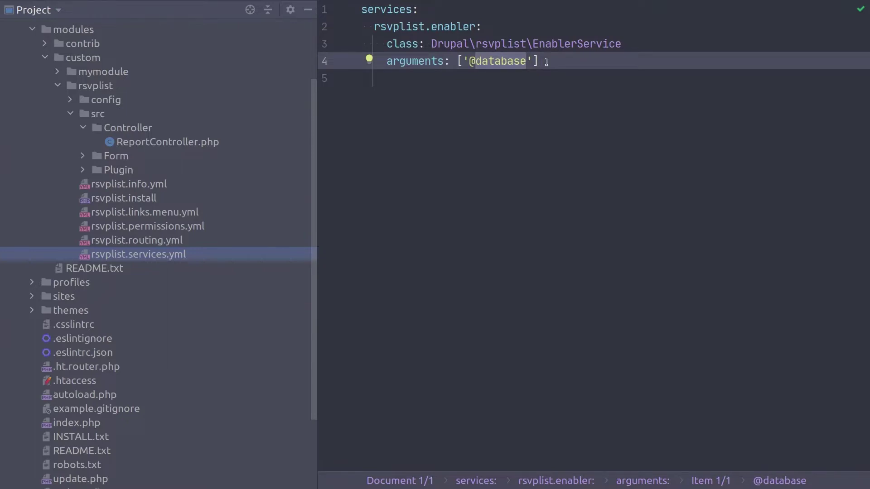
{"action": "left_click", "coordinate": [547, 61]}
{"action": "left_click", "coordinate": [472, 63]}
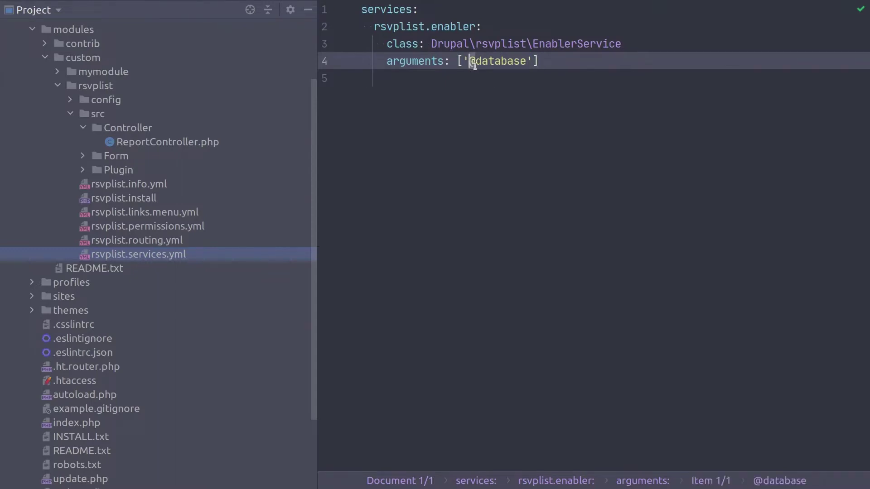
{"action": "key", "text": "Delete"}
{"action": "type", "text": "%"}
{"action": "key", "text": "ctrl+shift+Right"}
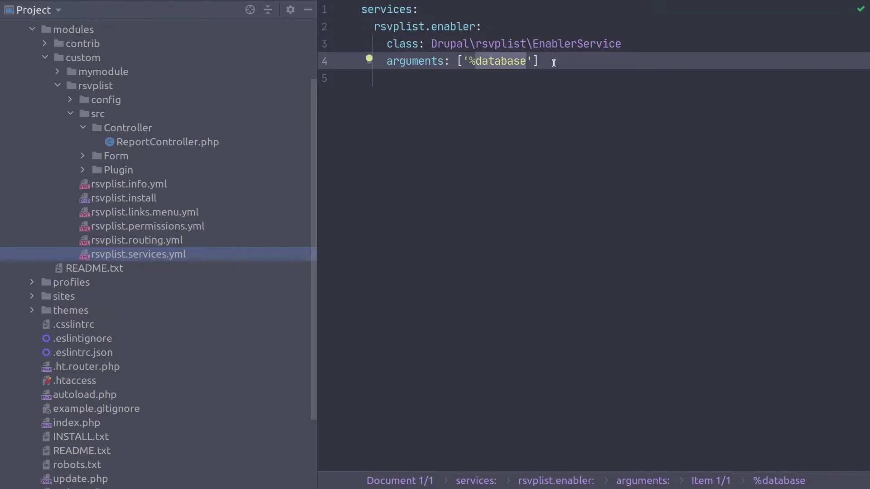
{"action": "left_click", "coordinate": [551, 63]}
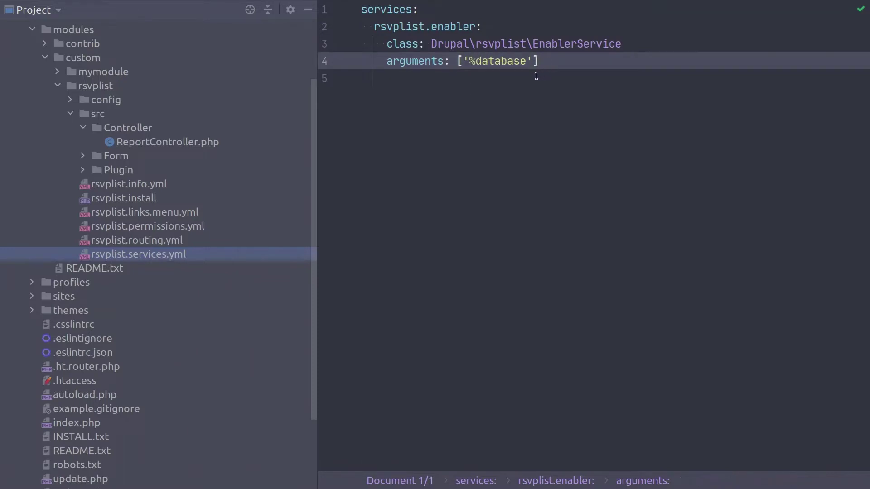
{"action": "left_click", "coordinate": [476, 61]}
{"action": "key", "text": "BackSpace"}
{"action": "type", "text": "@"}
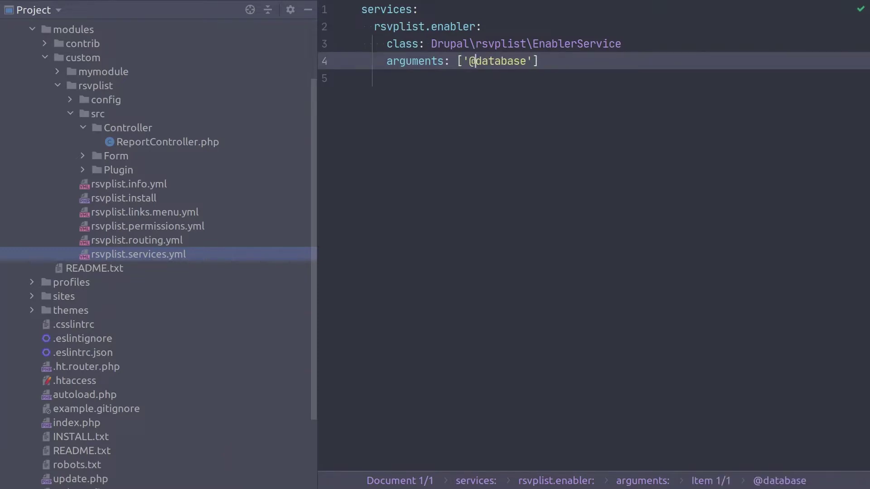
{"action": "left_click", "coordinate": [547, 63]}
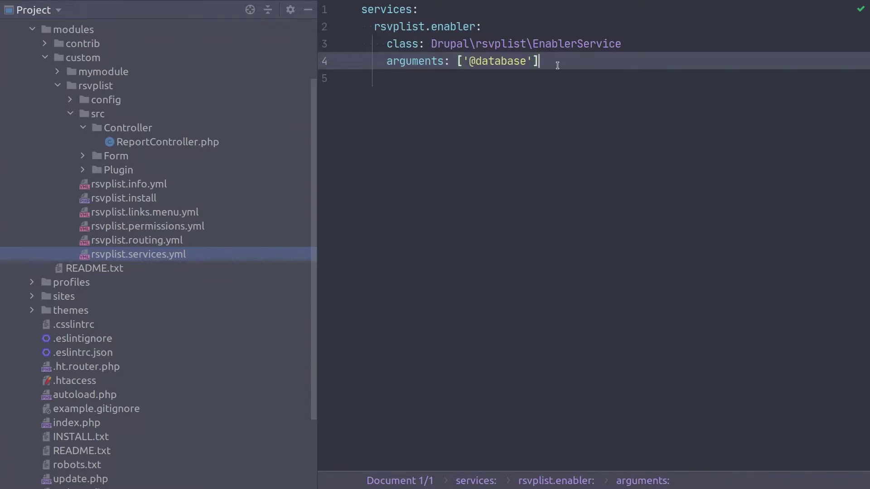
{"action": "double_click", "coordinate": [572, 45]}
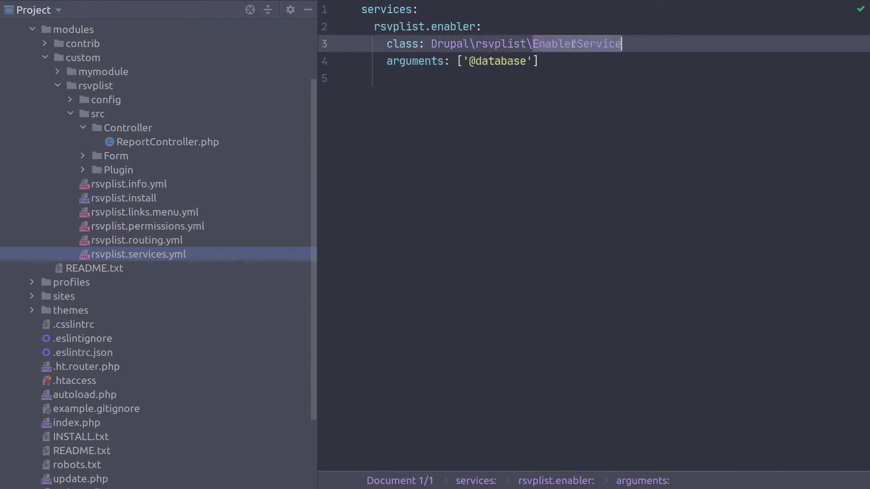
{"action": "left_click", "coordinate": [638, 46]}
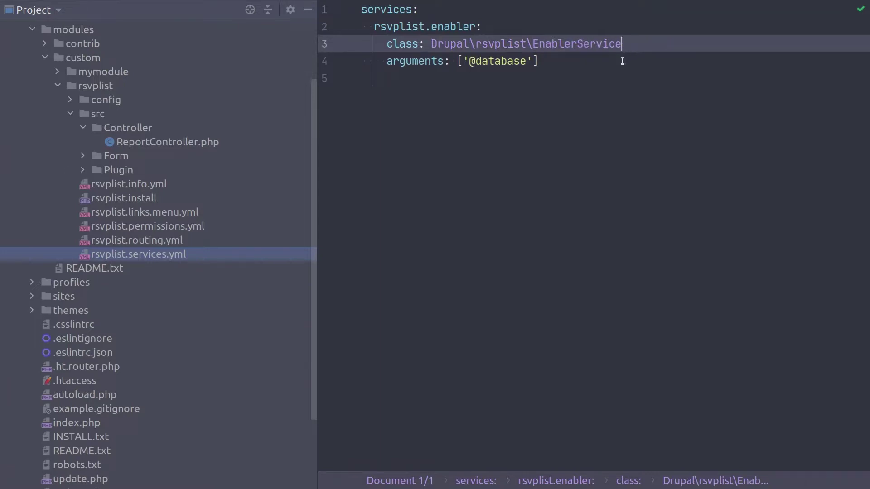
{"action": "left_click", "coordinate": [621, 61]}
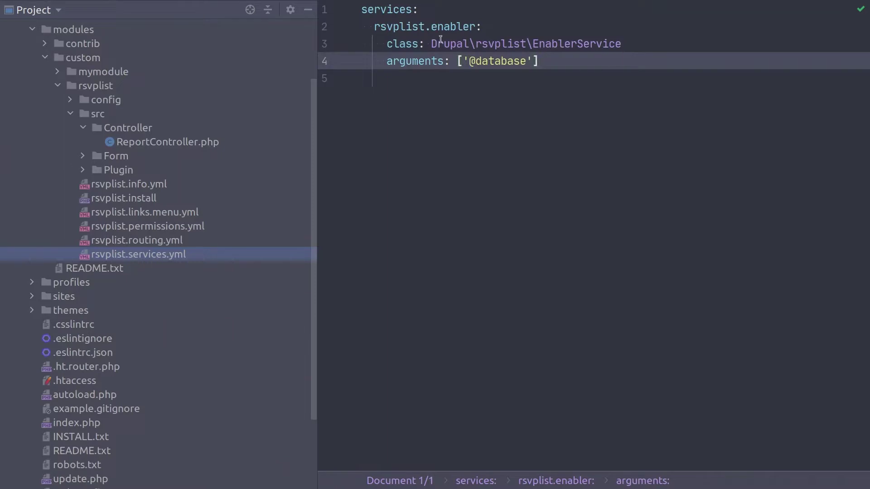
{"action": "triple_click", "coordinate": [407, 27]}
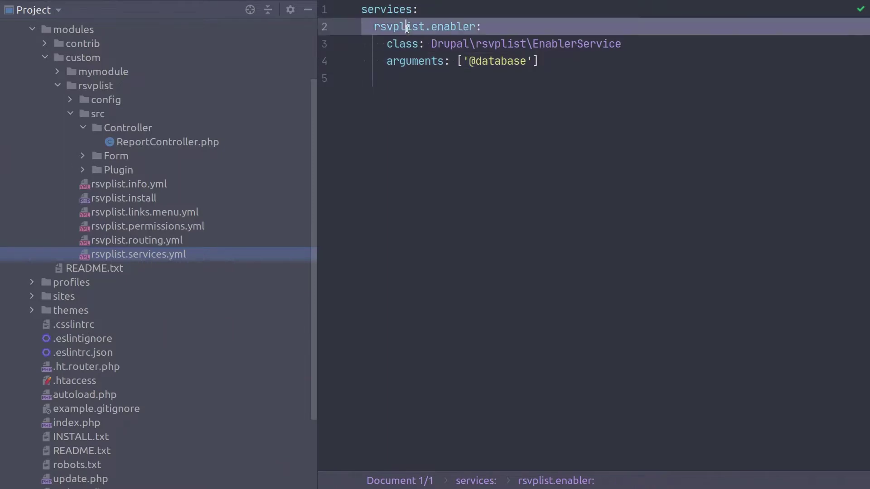
{"action": "left_click", "coordinate": [527, 26]}
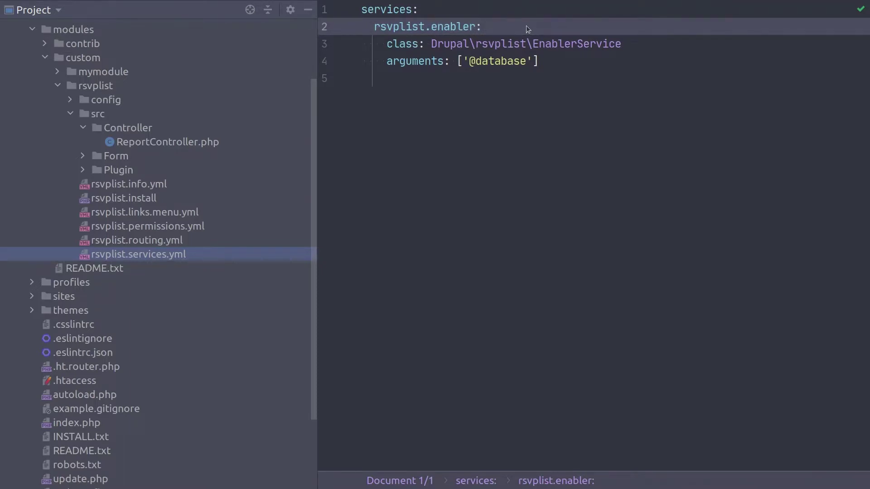
{"action": "left_click", "coordinate": [410, 45]}
{"action": "left_click", "coordinate": [488, 45]}
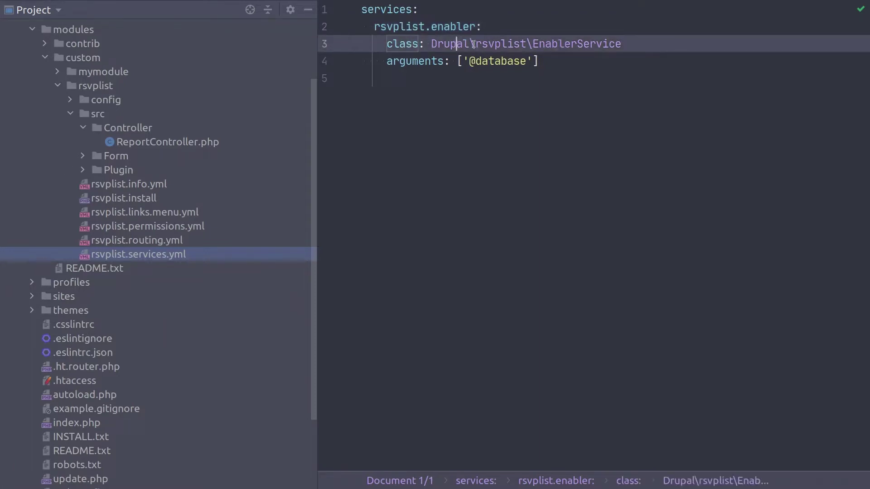
{"action": "double_click", "coordinate": [566, 44]}
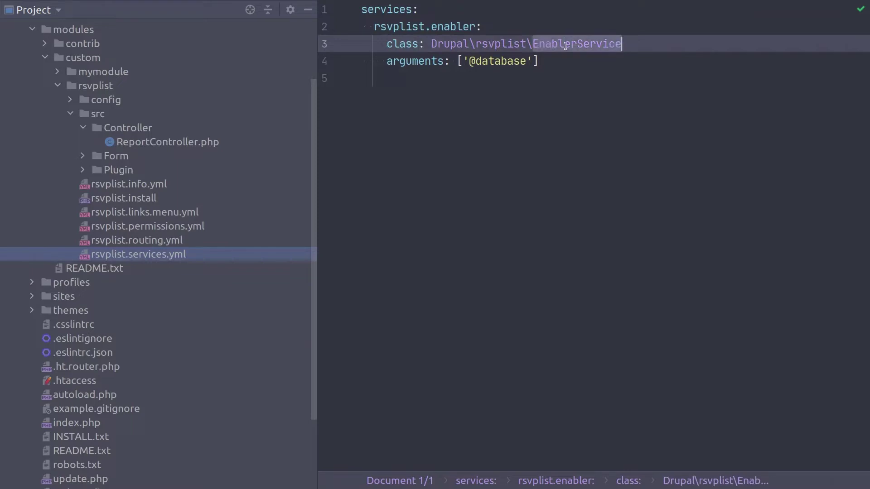
{"action": "left_click", "coordinate": [631, 50]}
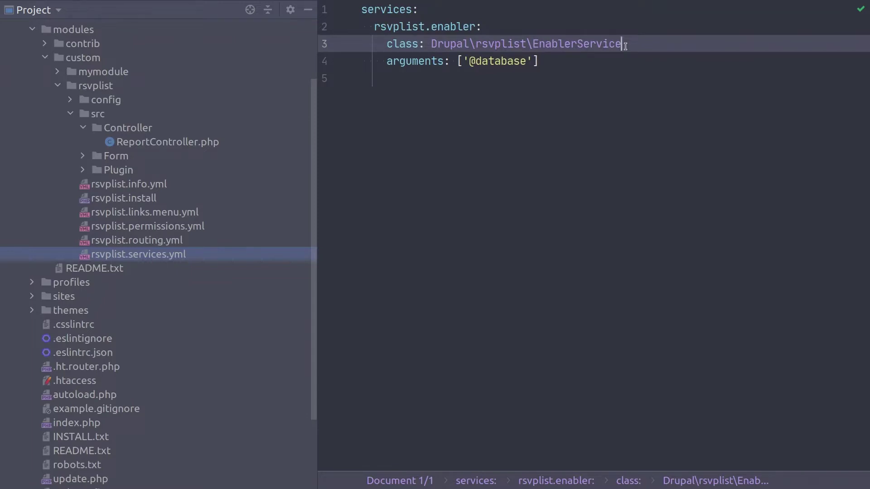
- Start a new file in the rsvplist module's src folder
{"action": "left_click", "coordinate": [87, 60]}
{"action": "left_click", "coordinate": [89, 88]}
{"action": "left_click", "coordinate": [101, 114]}
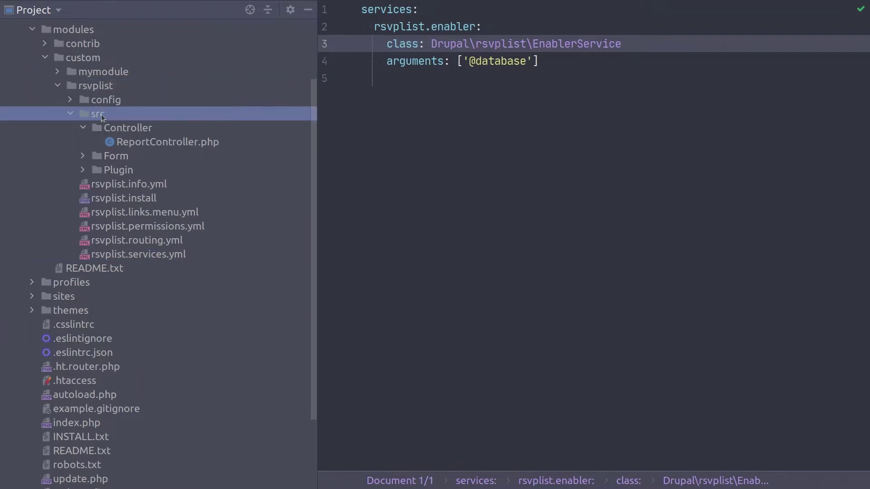
{"action": "left_click", "coordinate": [103, 85]}
{"action": "left_click", "coordinate": [107, 115]}
{"action": "right_click", "coordinate": [125, 115]}
{"action": "mouse_move", "coordinate": [152, 51]}
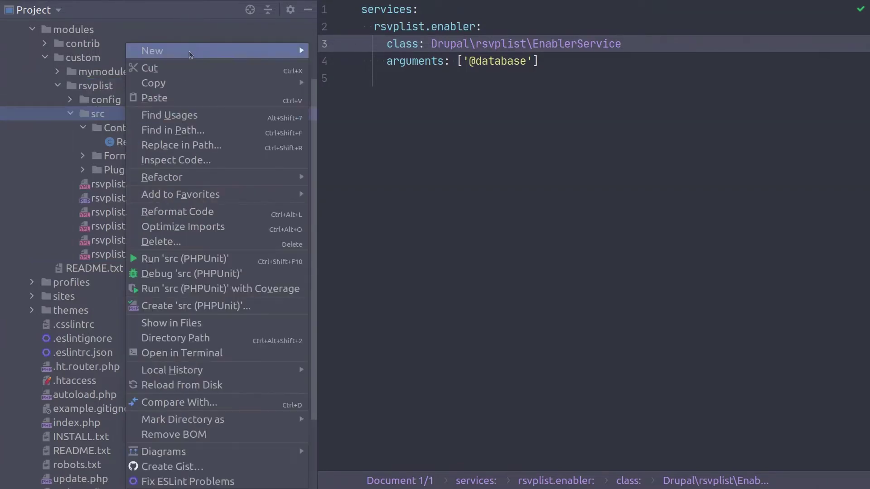
{"action": "left_click", "coordinate": [328, 57]}
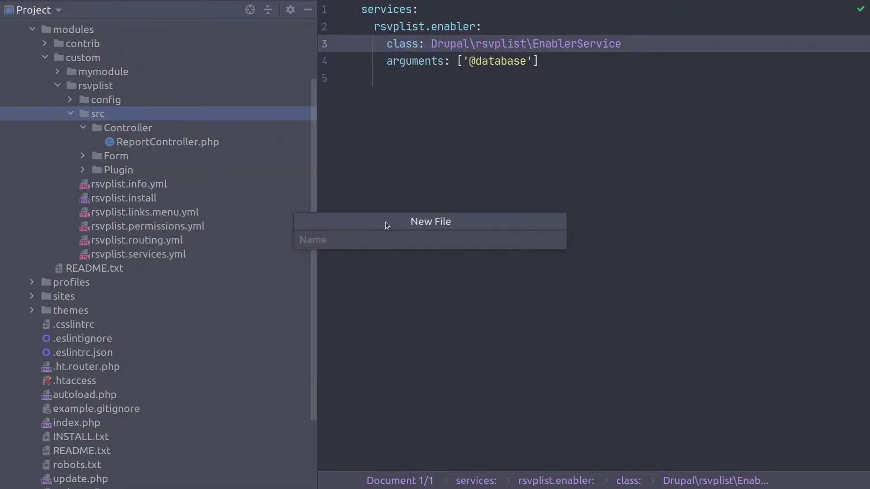
- Name it EnablerService.php and paste the docblock, namespace, and Connection and Node imports
{"action": "left_click_drag", "start_coordinate": [353, 201], "coordinate": [119, 23]}
{"action": "type", "text": "EnablerService.php"}
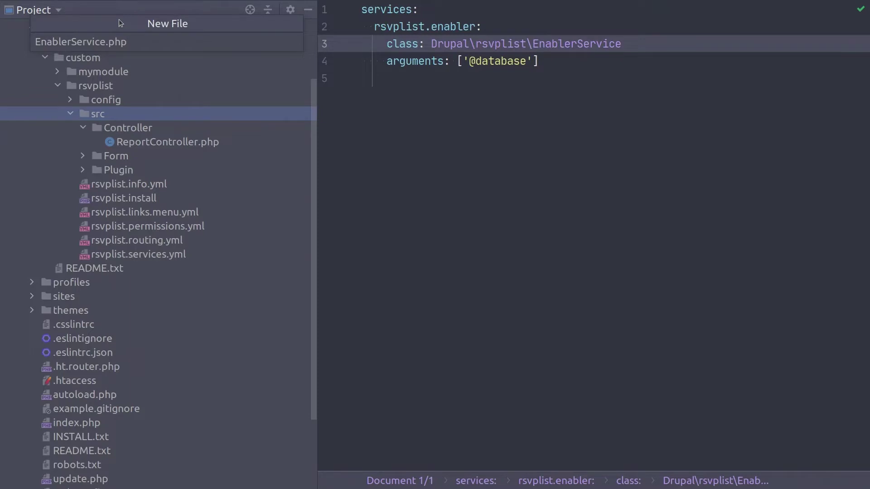
{"action": "key", "text": "Return"}
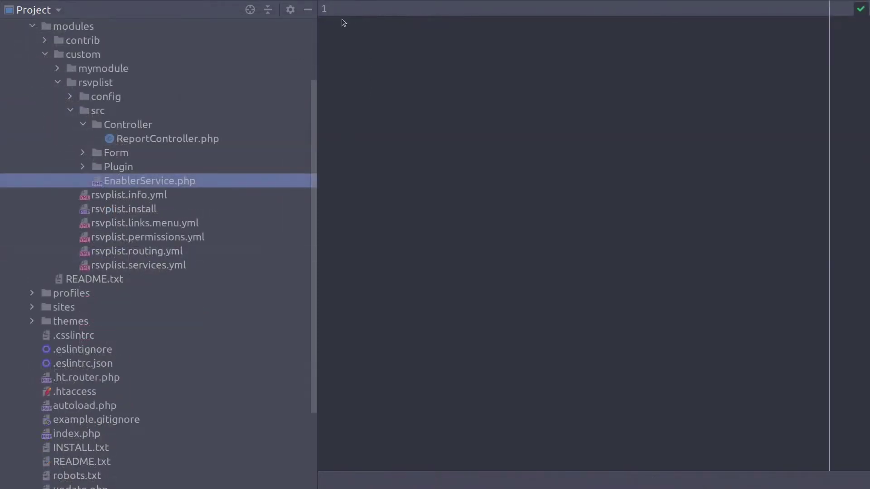
{"action": "left_click", "coordinate": [359, 12]}
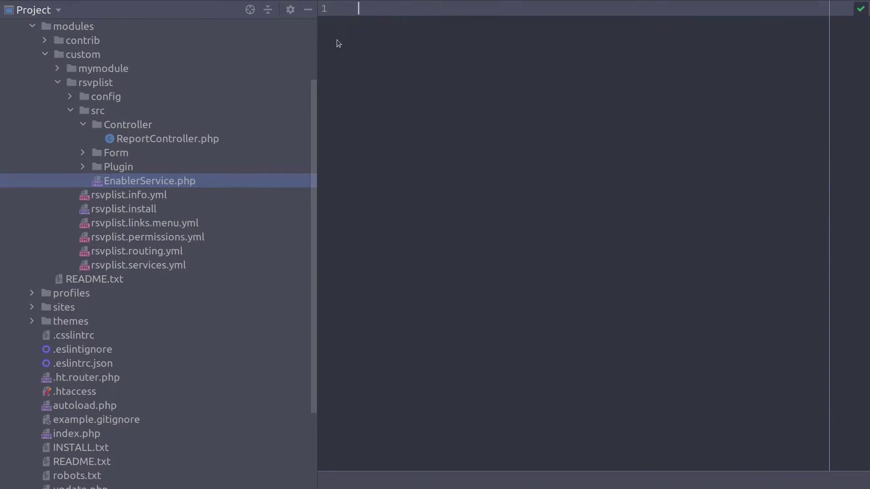
{"action": "type", "text": "<?php  /**  * @file  * Contains the RSVP Enabler service.  */  namespace Drupal\\rsvplist;  use Drupal\\Core\\Database\\Connection; use Drupal\\node\\Entity\\Node;"}
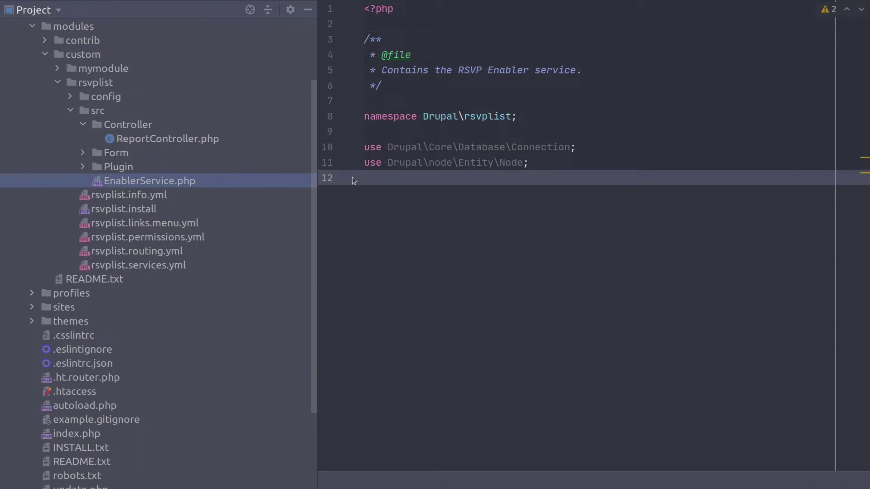
- Write class EnablerService { and add protected $database_connection; inside its body
{"action": "key", "text": "Return"}
{"action": "type", "text": "class EnablerService {"}
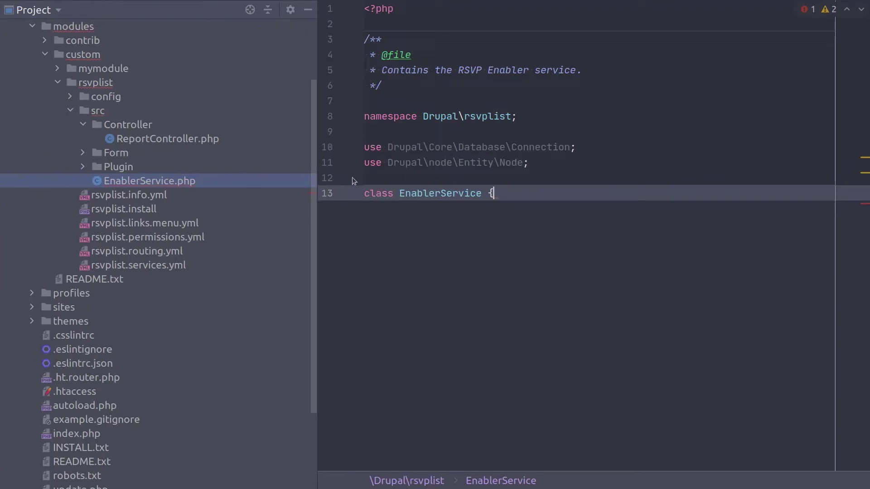
{"action": "key", "text": "Return"}
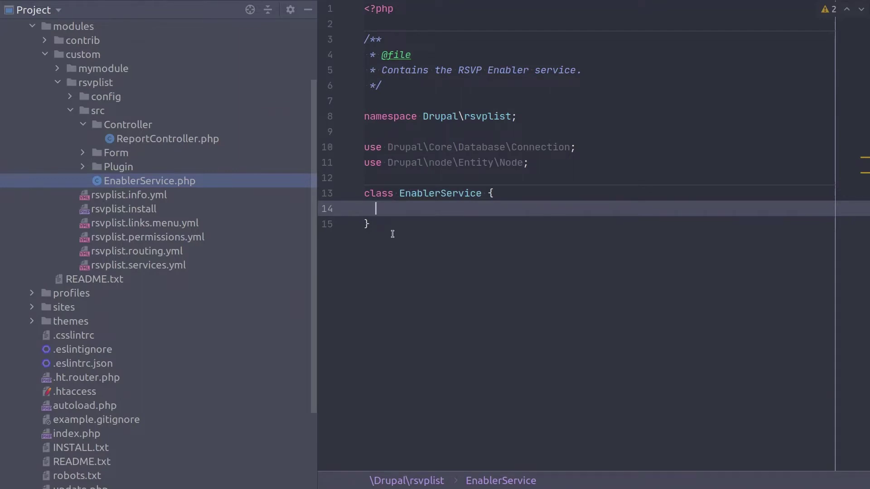
{"action": "key", "text": "ctrl+v"}
- Paste __construct(Connection $connection) assigning $this->database_connection below the property
{"action": "left_click", "coordinate": [405, 227]}
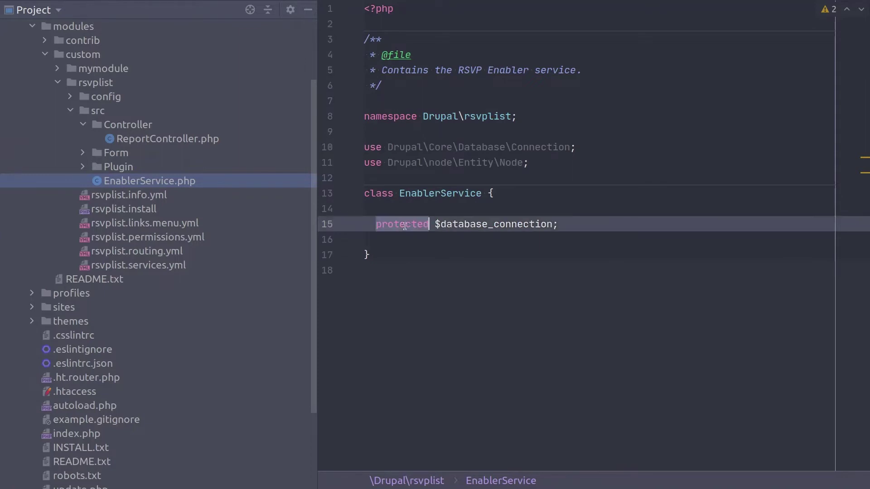
{"action": "left_click", "coordinate": [432, 240]}
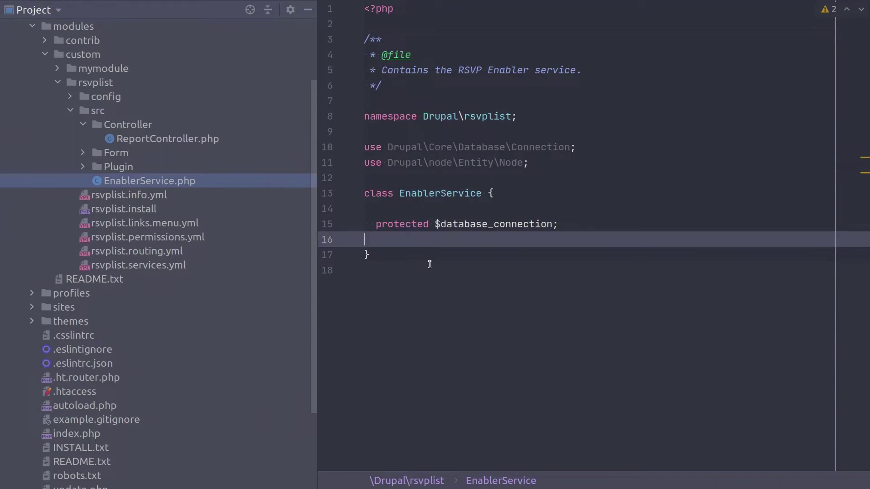
{"action": "type", "text": "public function __construct(Connection $connection) {     $this->database_connection = $connection;   }"}
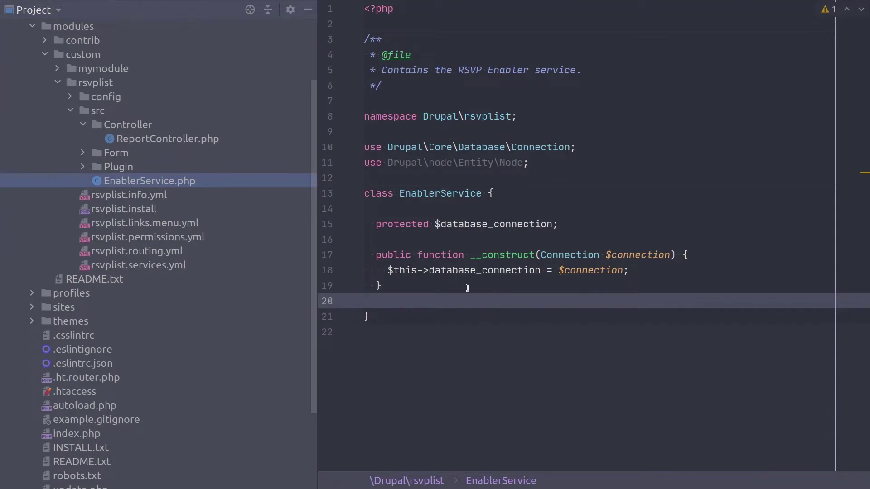
{"action": "double_click", "coordinate": [621, 255]}
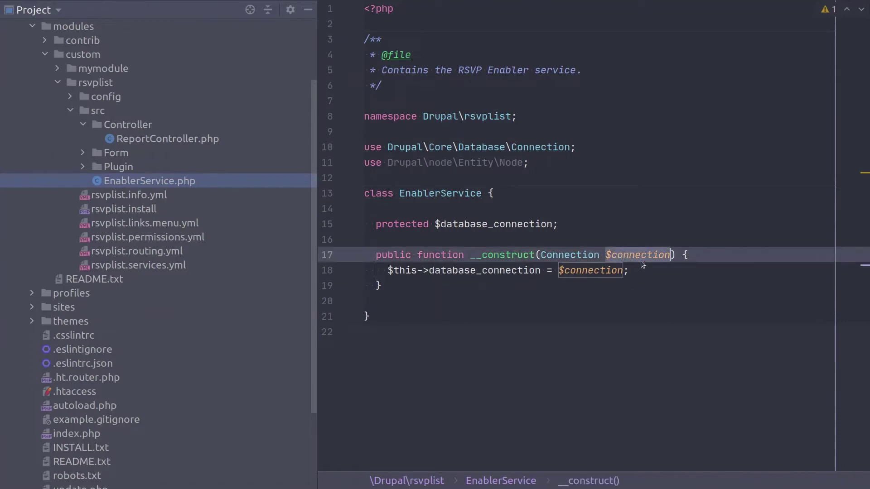
{"action": "left_click", "coordinate": [564, 255]}
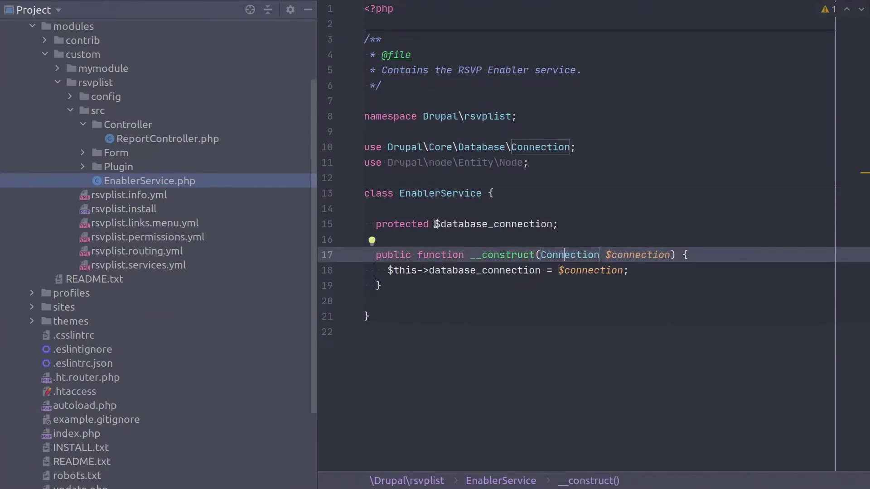
{"action": "left_click", "coordinate": [366, 147]}
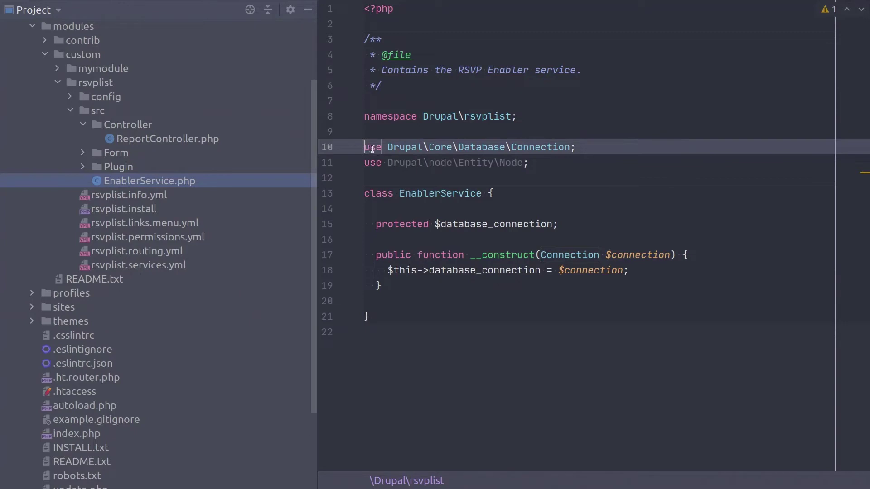
{"action": "double_click", "coordinate": [398, 148]}
{"action": "double_click", "coordinate": [441, 147]}
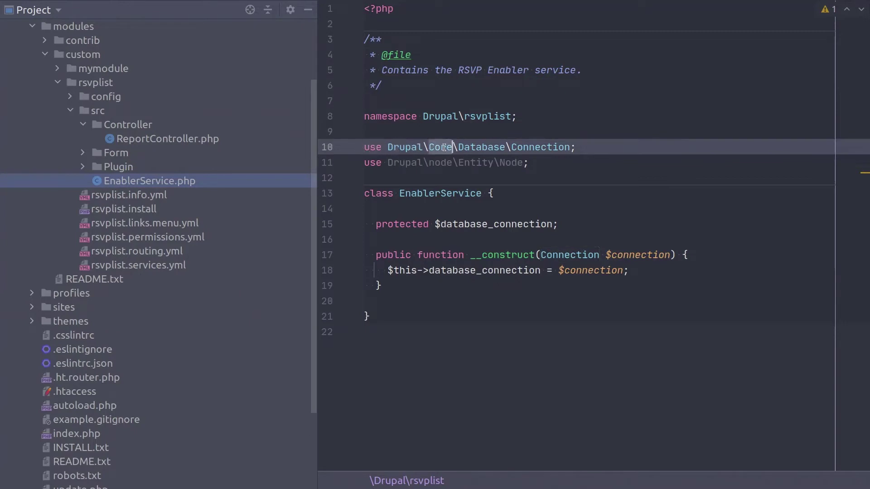
{"action": "double_click", "coordinate": [481, 148]}
{"action": "double_click", "coordinate": [534, 147]}
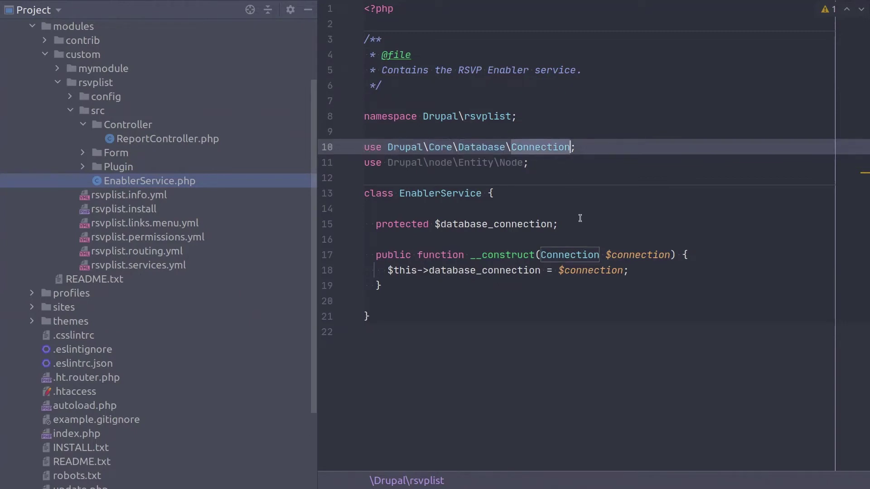
{"action": "double_click", "coordinate": [572, 256]}
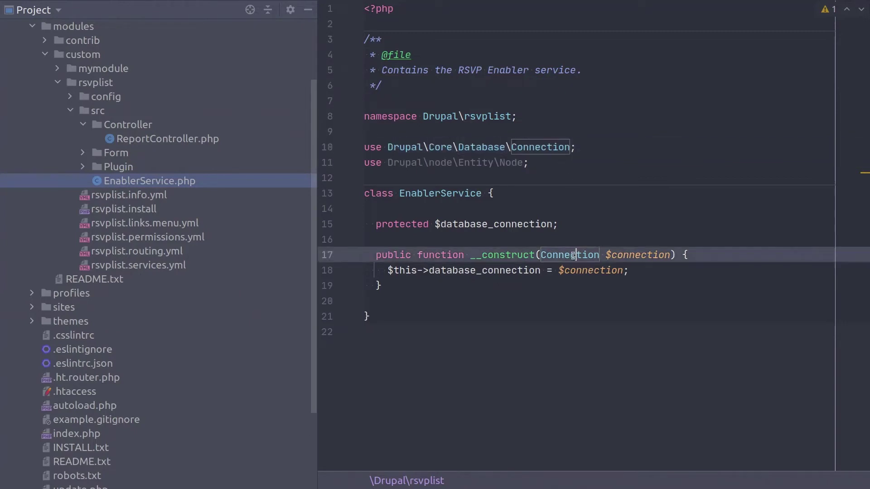
{"action": "double_click", "coordinate": [628, 256]}
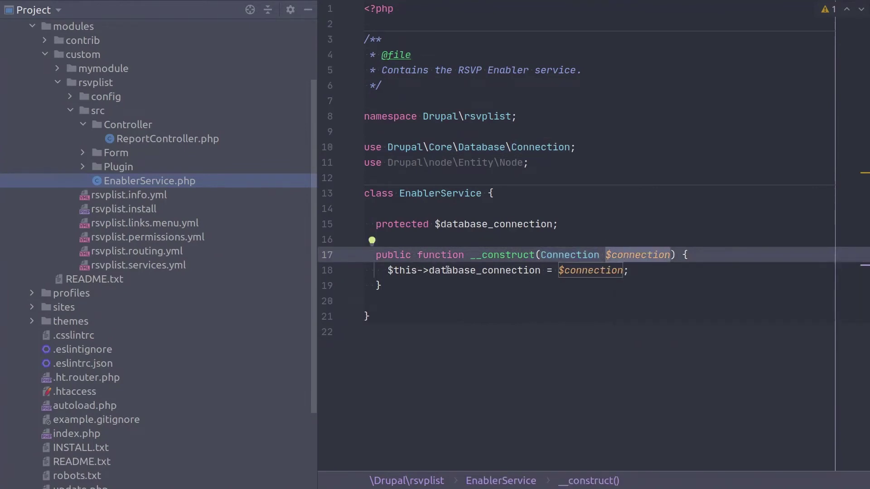
{"action": "double_click", "coordinate": [447, 271]}
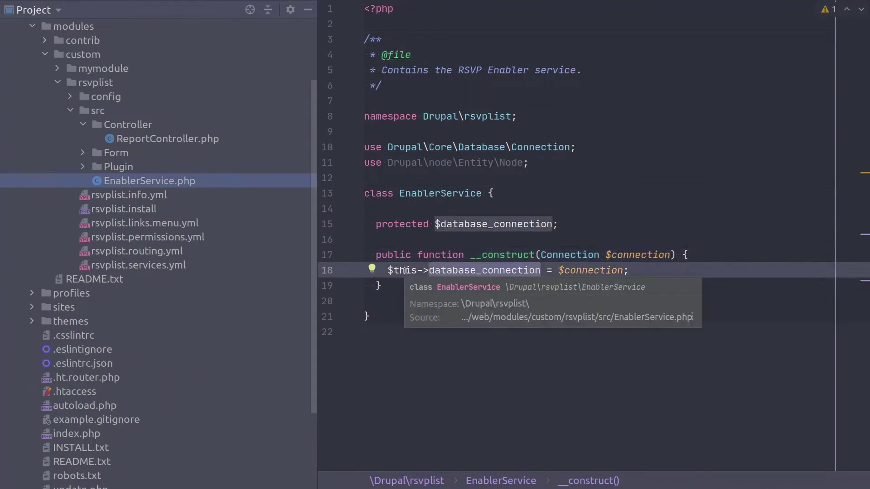
{"action": "left_click", "coordinate": [399, 299]}
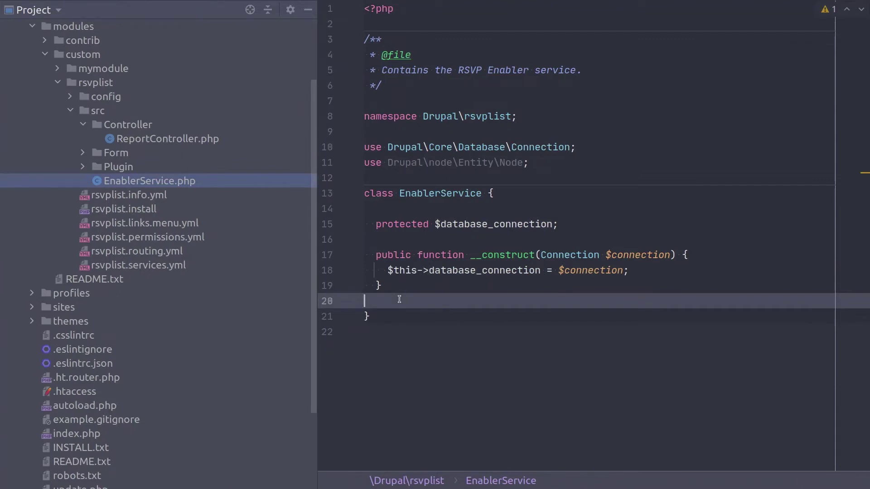
- Paste the isEnabled() method and inspect its Node $node signature
{"action": "type", "text": "/**    * Checks if an individual node is RSVP enabled.    *    * @param Node $node    * @return bool    *  whether or not the node is enabled for the RSVP functionality.    */   public function isEnabled(Node &$node) {     if ($node->isNew()) {       return FALSE;     }     try {       $select = $this->database_connection->select('rsvplist_enabled', 're');       $select->fields('re', ['nid']);       $select->condition('nid', $node->id());       $results = $select->execute();        return !(empty($results->fetchCol()));     }     catch (\\Exception $e) {       \\Drupal::messenger()->addError(         t('Unable to determine RSVP settings at this time. Please try again.')       );       return NULL;     }   }"}
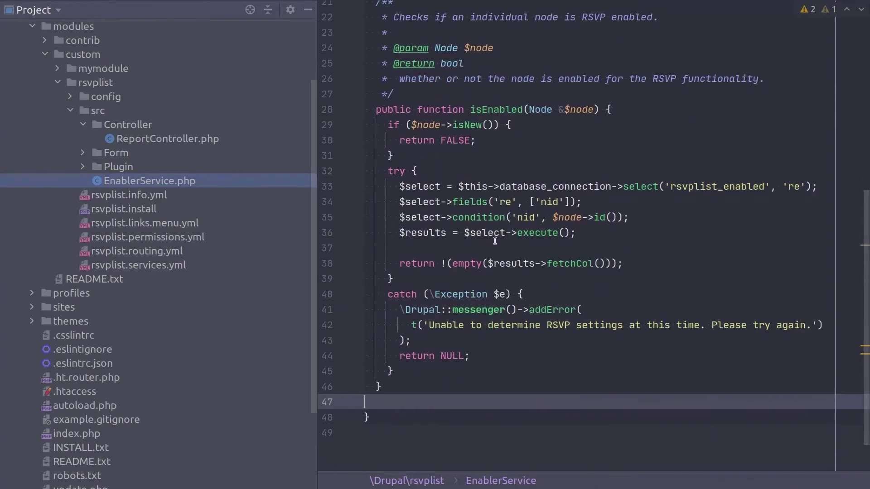
{"action": "left_click", "coordinate": [487, 110]}
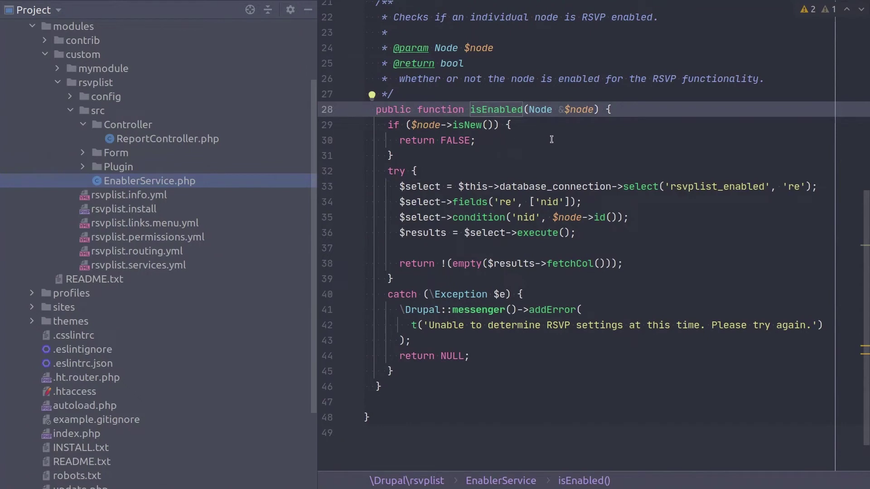
{"action": "key", "text": "Right"}
{"action": "key", "text": "Right"}
{"action": "key", "text": "Right"}
{"action": "key", "text": "Right"}
{"action": "key", "text": "Right"}
{"action": "key", "text": "Right"}
{"action": "key", "text": "Right"}
{"action": "key", "text": "Right"}
{"action": "key", "text": "Right"}
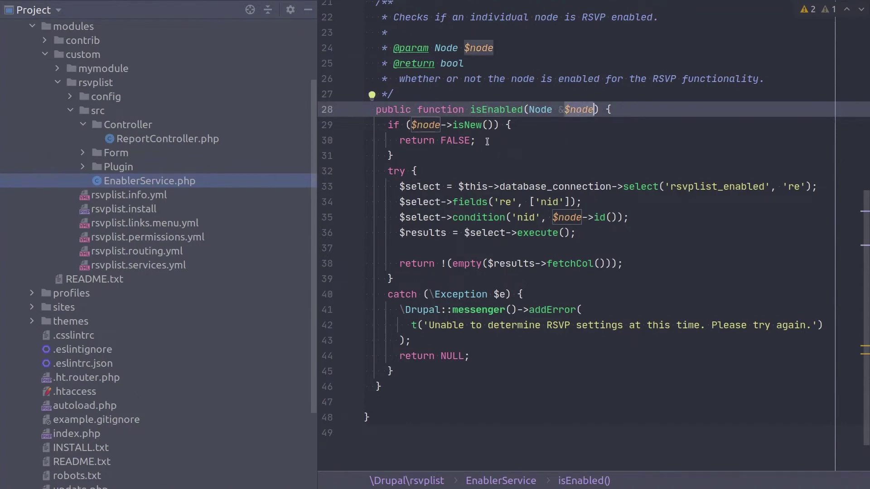
{"action": "left_click", "coordinate": [500, 140]}
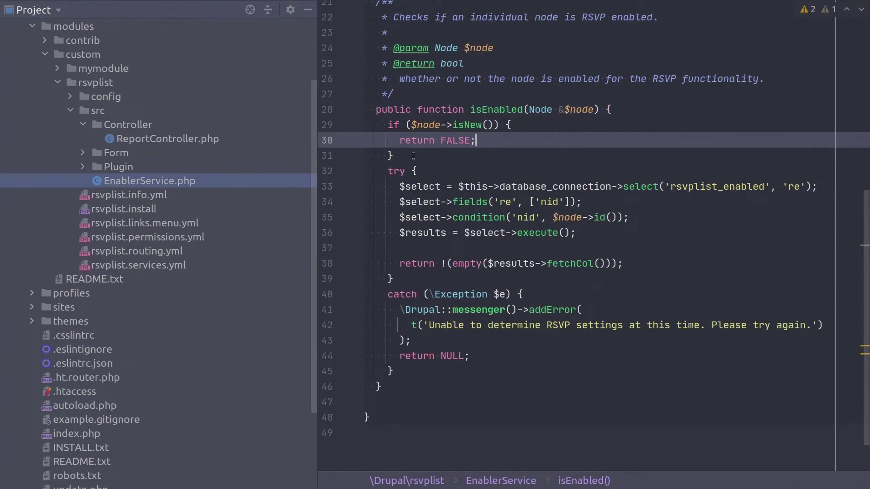
- Explain the isNew() check that returns FALSE for new nodes
{"action": "triple_click", "coordinate": [397, 126]}
{"action": "left_click", "coordinate": [483, 125]}
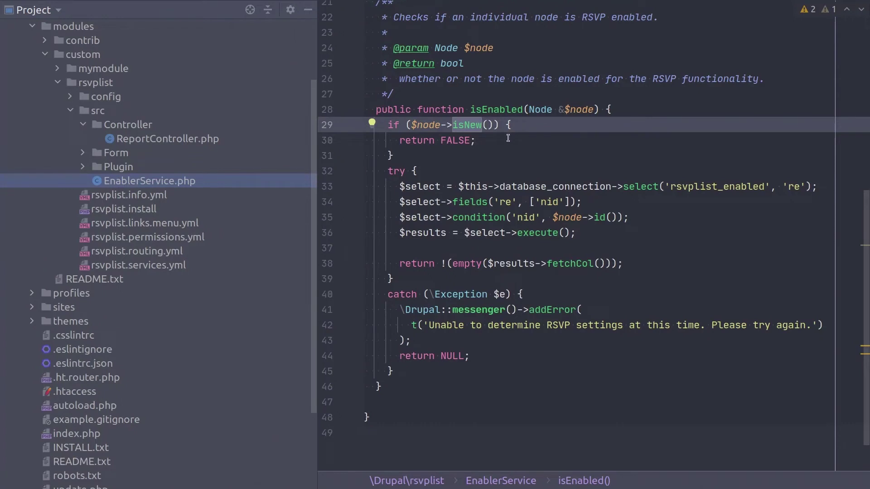
{"action": "double_click", "coordinate": [456, 141]}
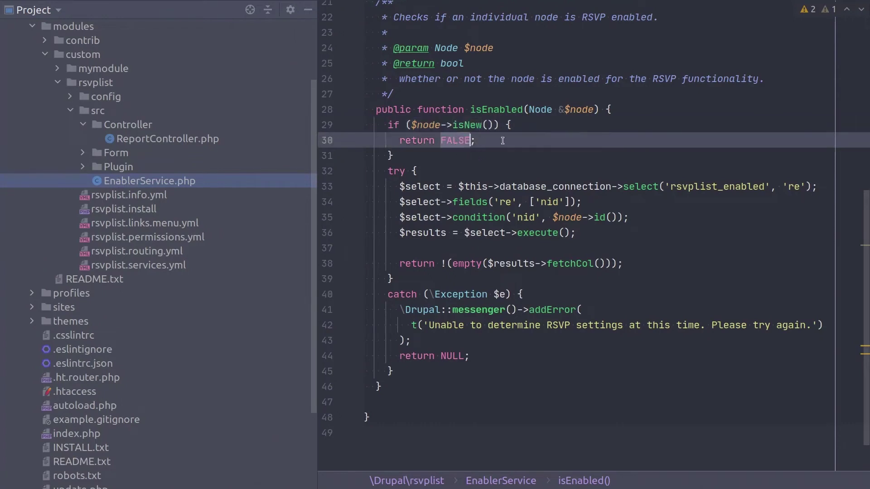
{"action": "triple_click", "coordinate": [423, 140]}
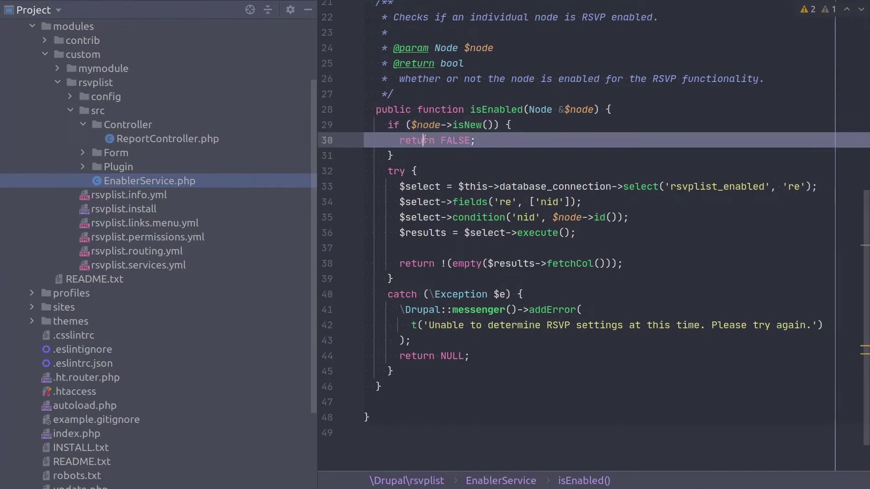
{"action": "left_click", "coordinate": [493, 139]}
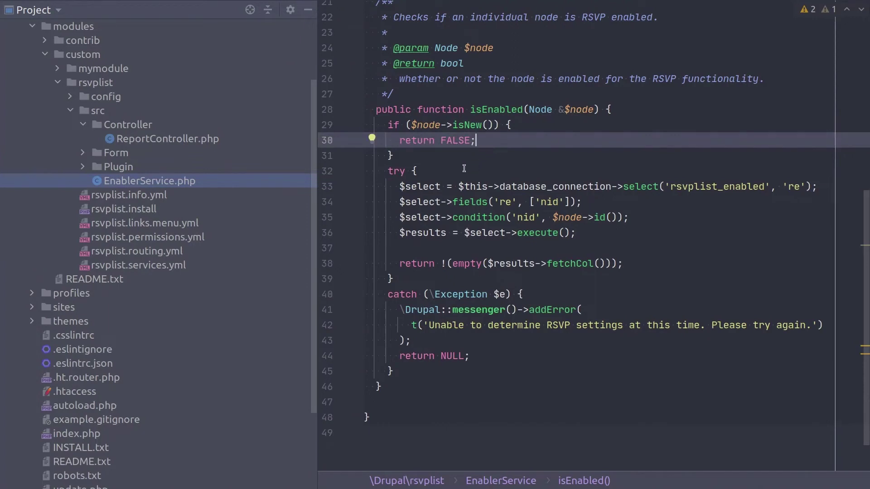
- Explain the select query on database_connection against rsvplist_enabled with the nid condition
{"action": "left_click", "coordinate": [631, 187]}
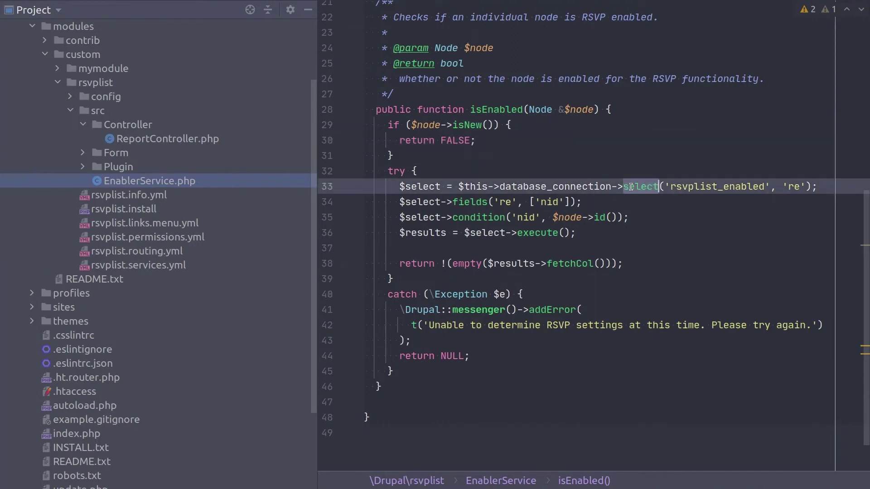
{"action": "left_click", "coordinate": [547, 186]}
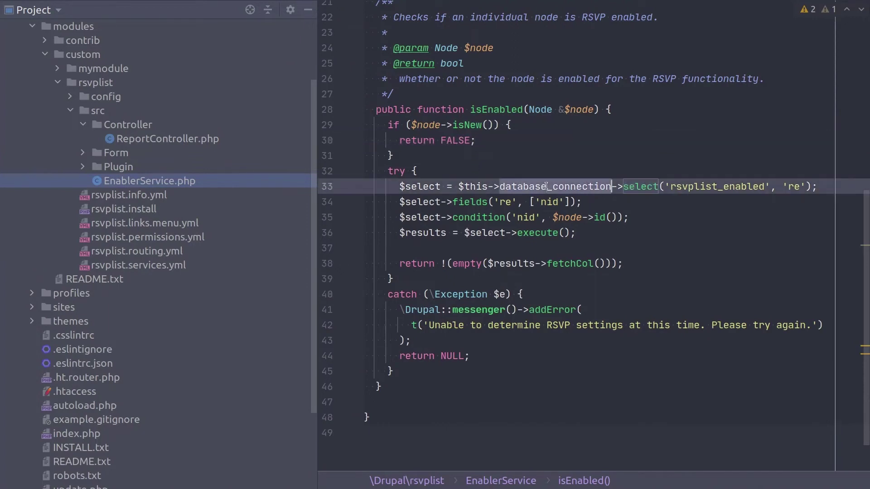
{"action": "left_click", "coordinate": [619, 170]}
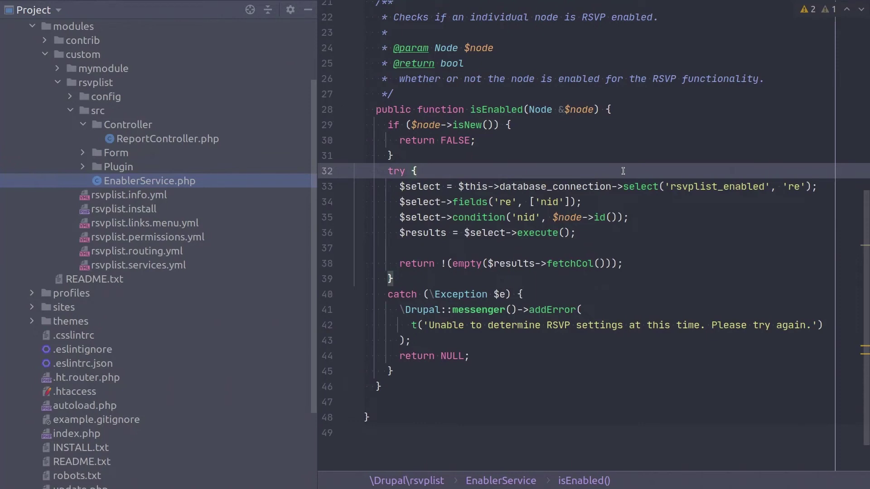
{"action": "left_click", "coordinate": [741, 187]}
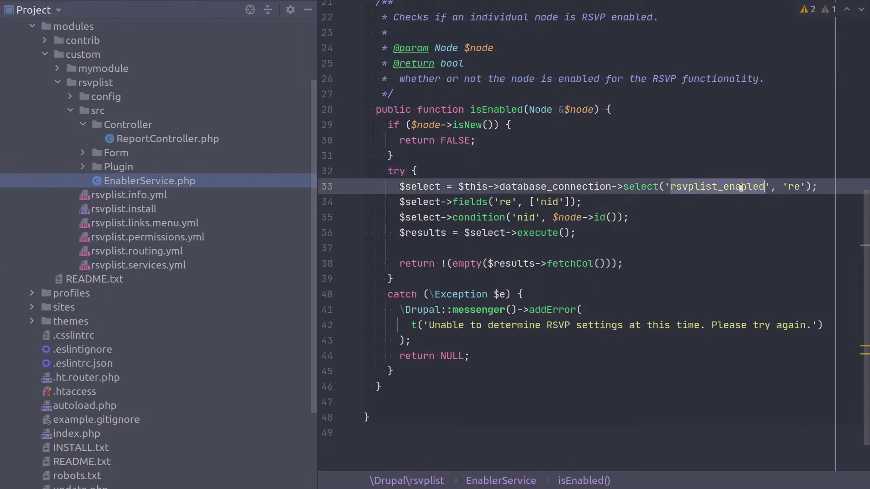
{"action": "left_click", "coordinate": [593, 170]}
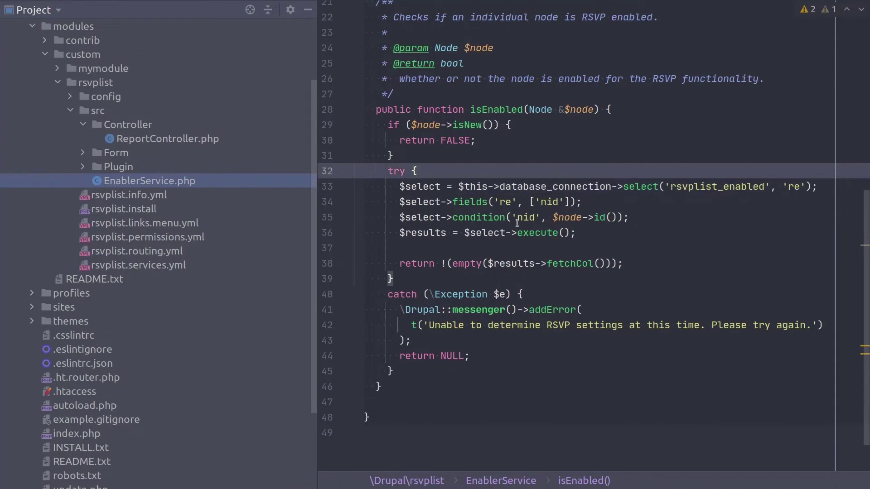
{"action": "left_click", "coordinate": [483, 217]}
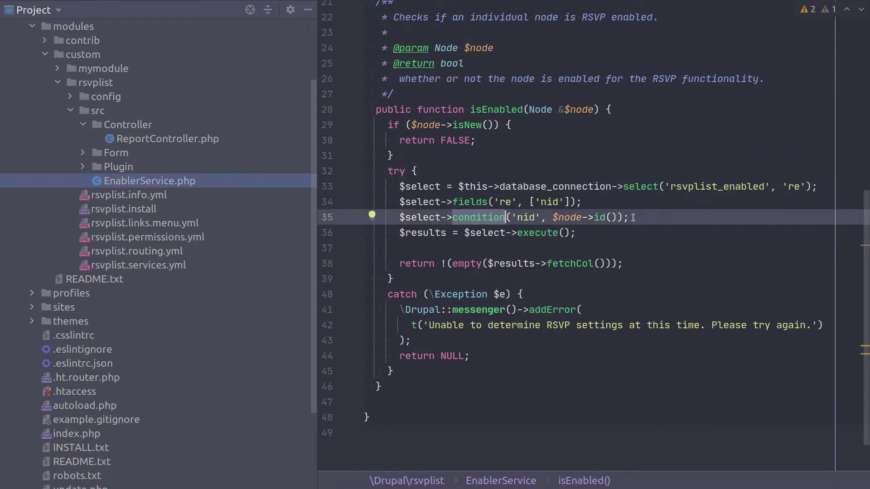
{"action": "left_click", "coordinate": [617, 218]}
- Explain the return statement's negated empty fetchCol() result
{"action": "left_click", "coordinate": [435, 264]}
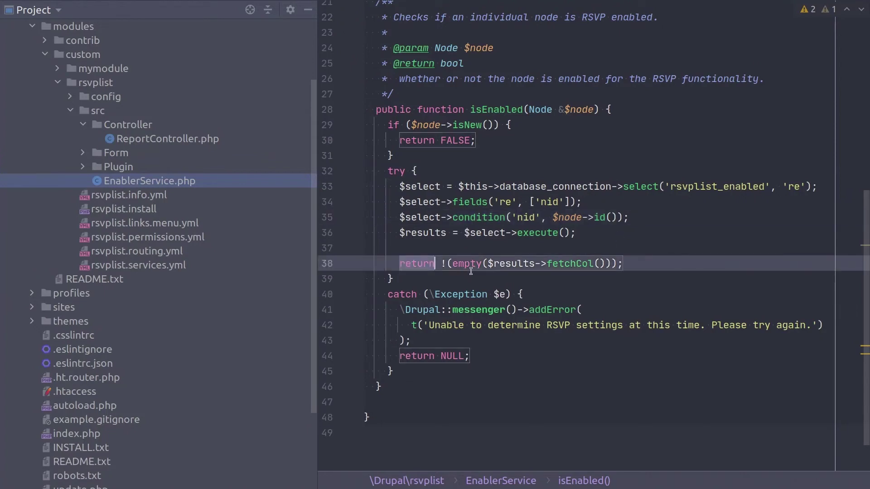
{"action": "left_click", "coordinate": [446, 263]}
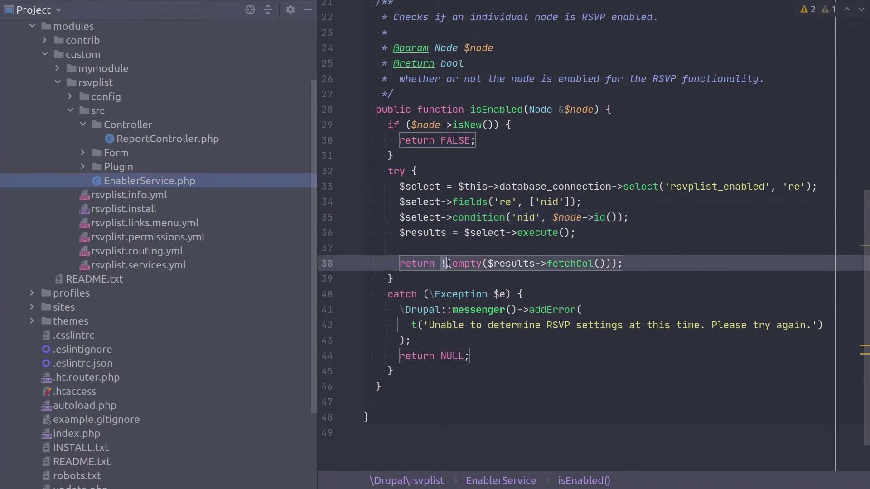
{"action": "left_click", "coordinate": [470, 264]}
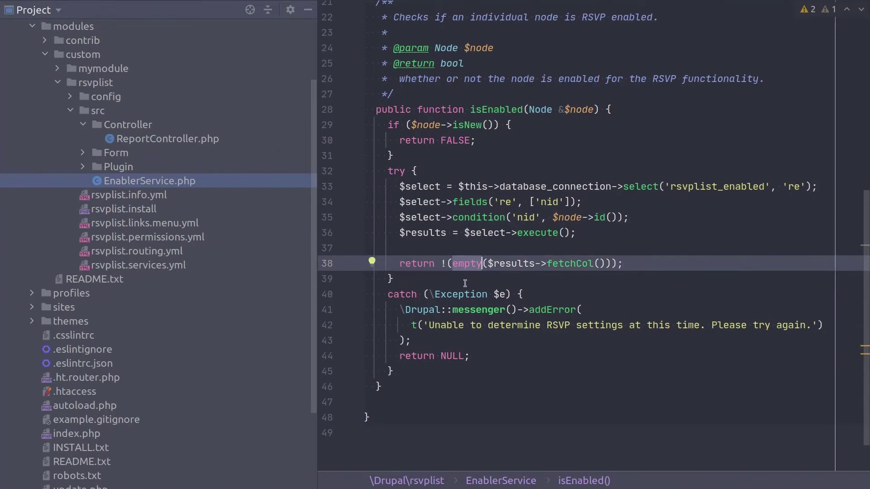
{"action": "left_click_drag", "start_coordinate": [441, 264], "coordinate": [625, 265]}
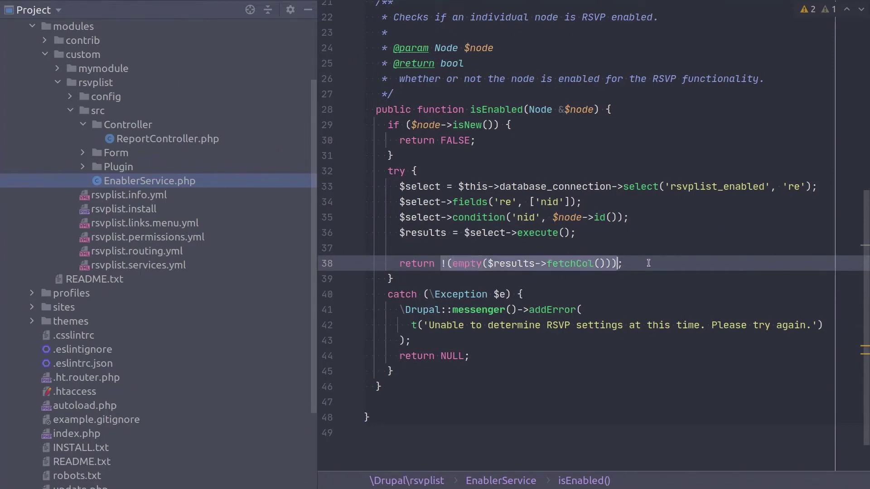
{"action": "left_click", "coordinate": [626, 264]}
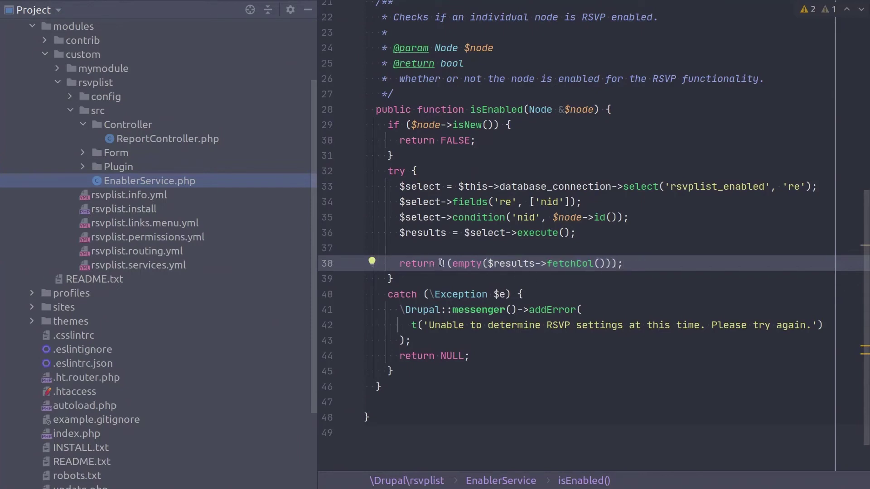
{"action": "left_click_drag", "start_coordinate": [400, 263], "coordinate": [619, 264]}
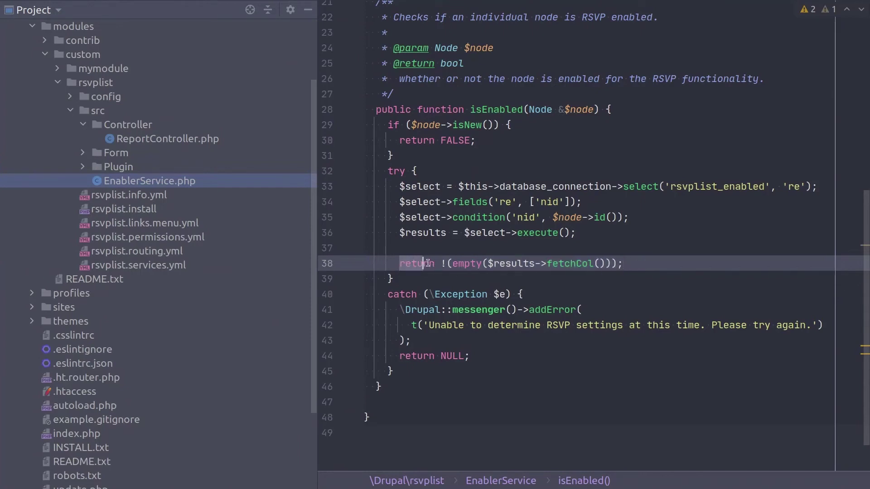
{"action": "left_click", "coordinate": [635, 264]}
- Explain the catch block's addError message and NULL return, ending below isEnabled()
{"action": "left_click", "coordinate": [418, 171]}
{"action": "left_click", "coordinate": [412, 294]}
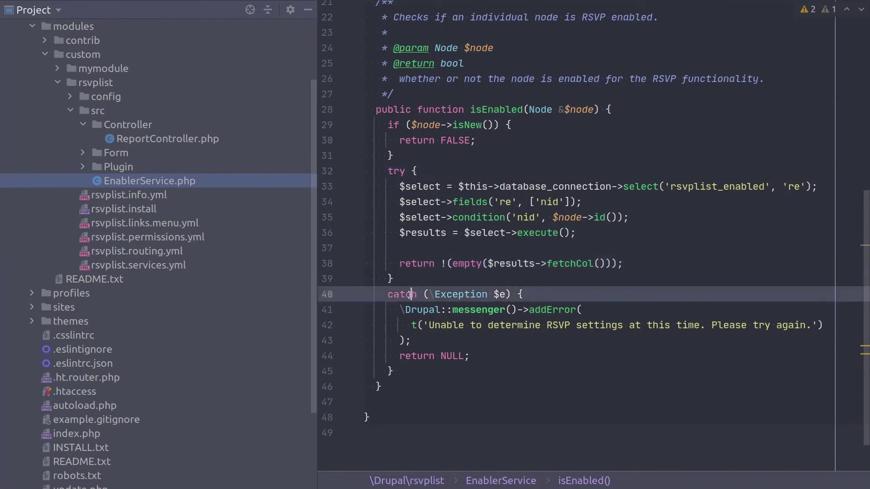
{"action": "left_click", "coordinate": [537, 296]}
{"action": "double_click", "coordinate": [553, 310]}
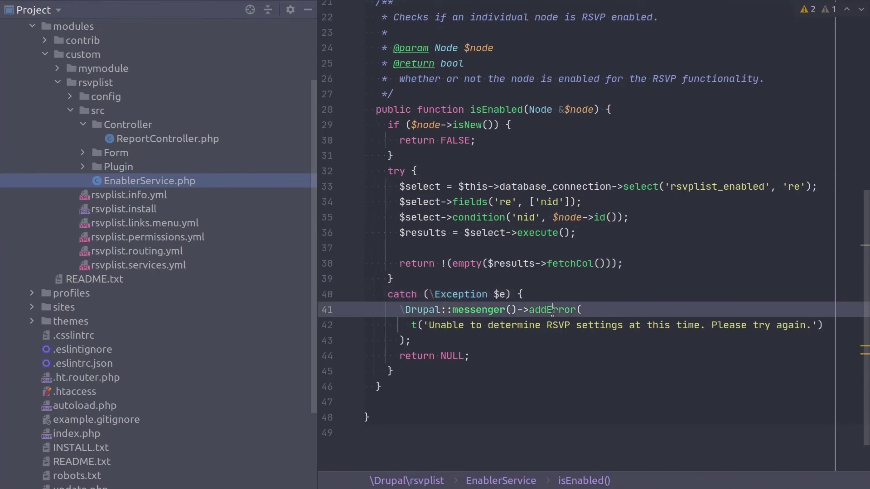
{"action": "left_click_drag", "start_coordinate": [429, 325], "coordinate": [813, 325]}
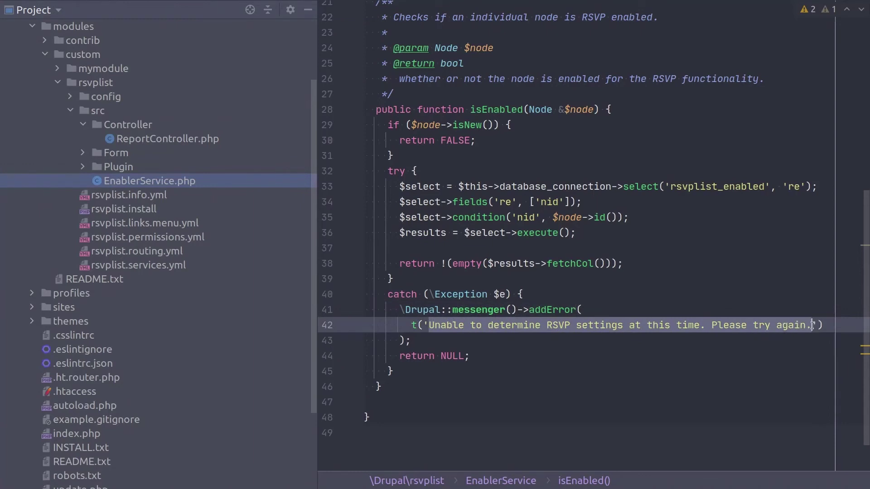
{"action": "left_click", "coordinate": [436, 356]}
{"action": "double_click", "coordinate": [449, 356]}
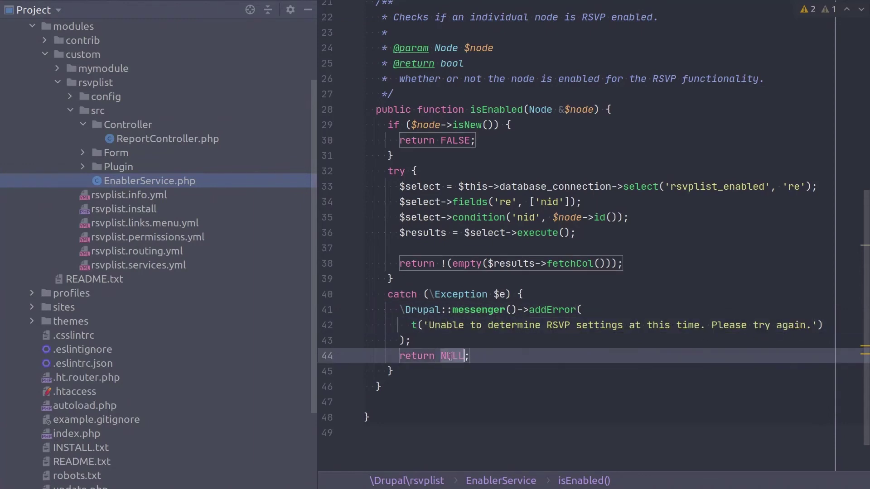
{"action": "left_click", "coordinate": [489, 361]}
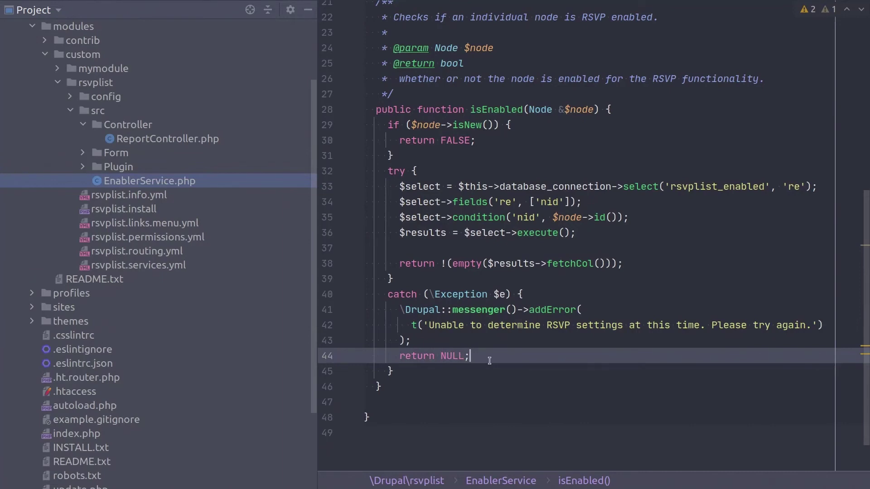
{"action": "left_click", "coordinate": [440, 326]}
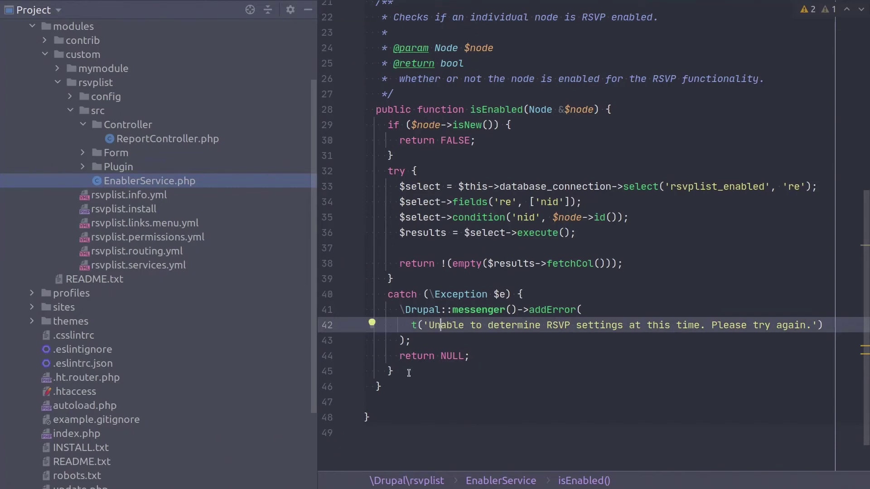
{"action": "left_click", "coordinate": [398, 400]}
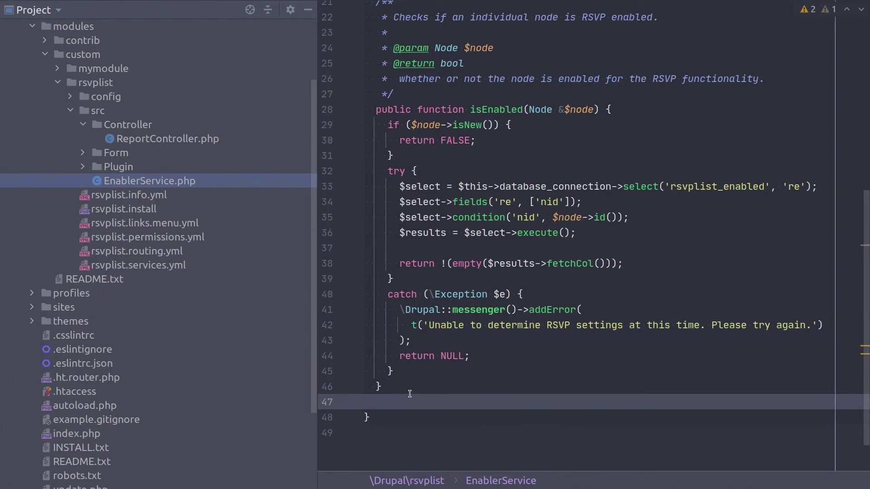
- Paste setEnabled() and highlight its insert into the rsvplist_enabled table
{"action": "type", "text": "/**    * Sets an individual node to be RSVP enabled.    *    * @param Node $node    * @throws Exception    */   public function setEnabled(Node $node) {     try {       if ( !($this->isEnabled($node)) ) {         $insert = $this->database_connection->insert('rsvplist_enabled');         $insert->fields(['nid']);         $insert->values([$node->id()]);         $insert->execute();       }     }     catch (\\Exception $e) {       \\Drupal::messenger()->addError(         t('Unable to save RSVP settings at this time. Please try again.')       );     }   }"}
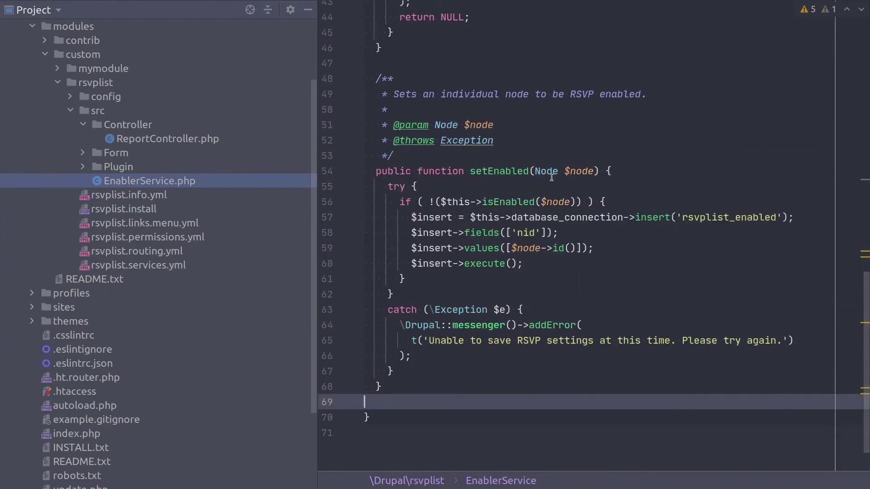
{"action": "left_click", "coordinate": [597, 171]}
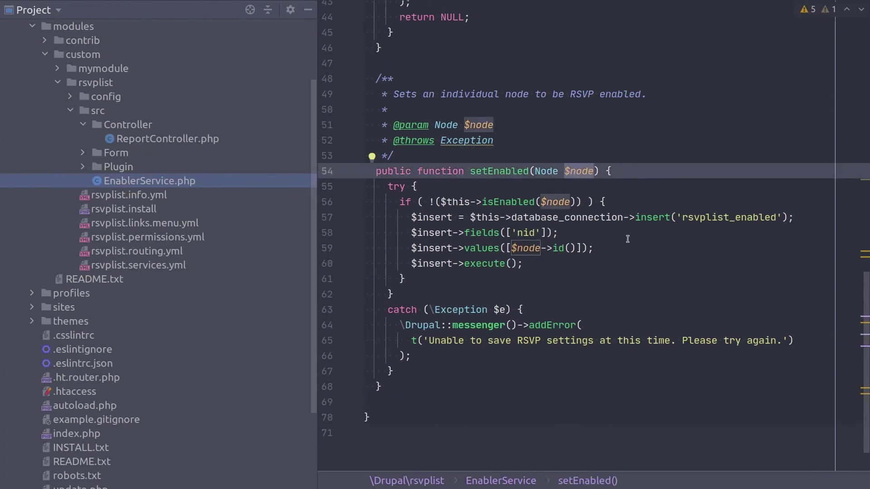
{"action": "double_click", "coordinate": [644, 217]}
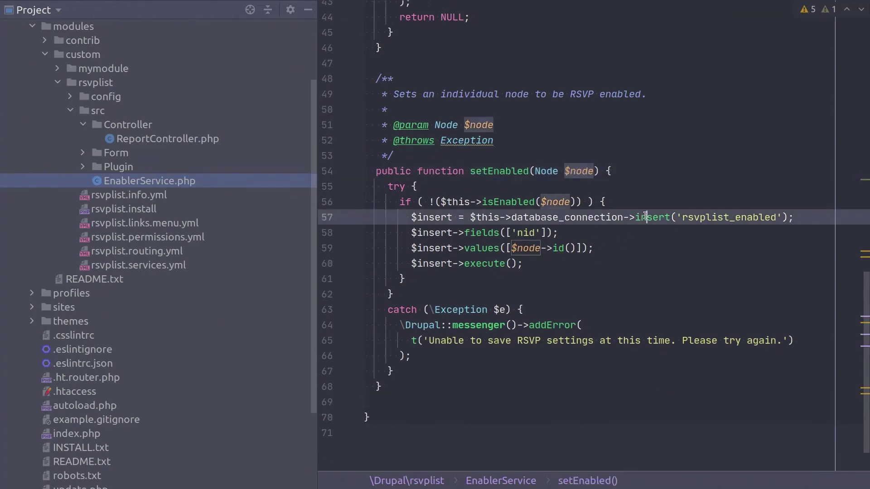
{"action": "double_click", "coordinate": [709, 217]}
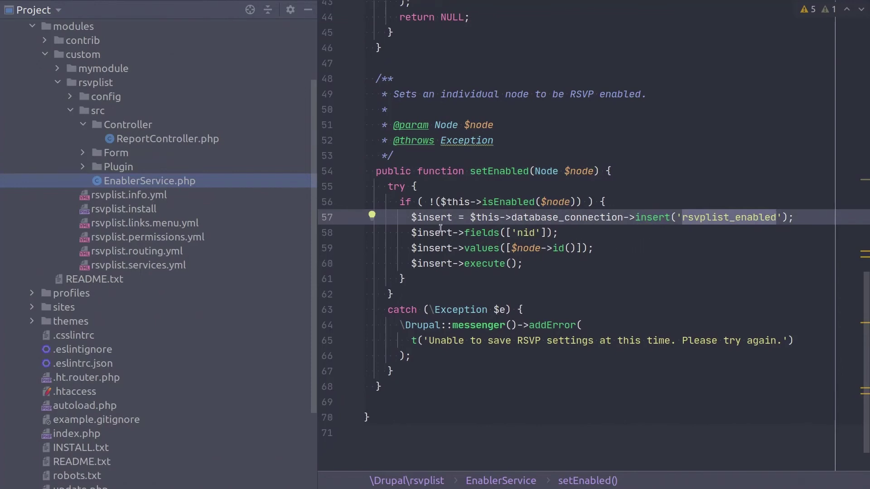
- Explain the isEnabled check, 'nid' fields, values and insert call on database_connection
{"action": "left_click", "coordinate": [406, 202]}
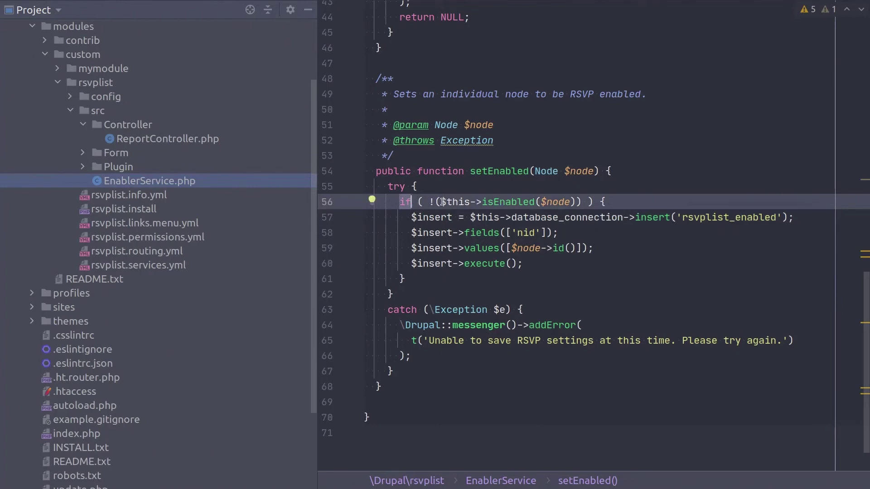
{"action": "key", "text": "Right"}
{"action": "key", "text": "Right"}
{"action": "key", "text": "Right"}
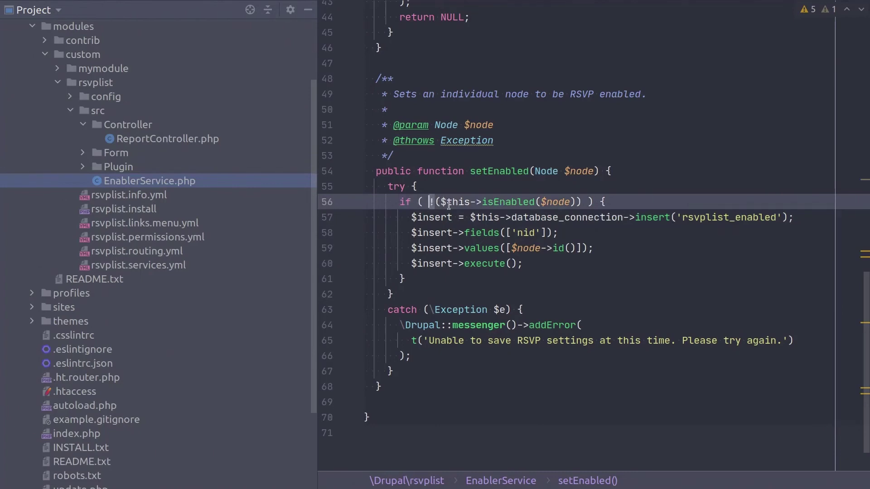
{"action": "key", "text": "Right"}
{"action": "key", "text": "Right"}
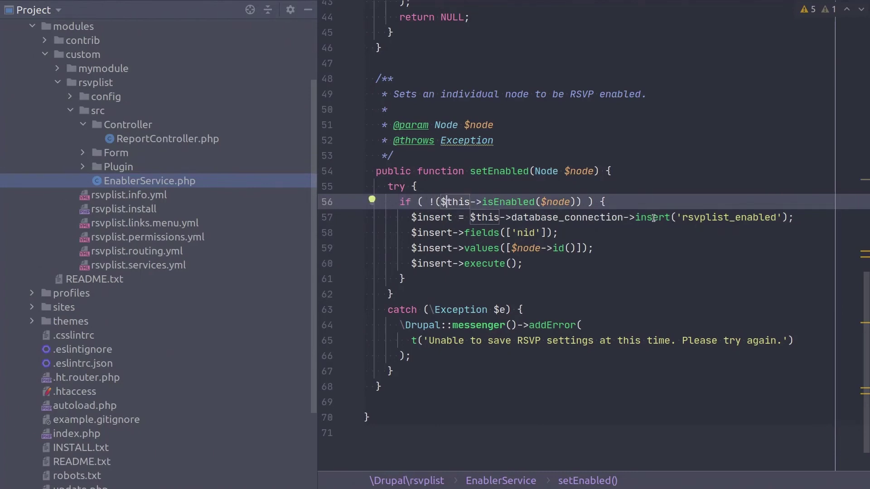
{"action": "left_click", "coordinate": [652, 218]}
{"action": "left_click", "coordinate": [519, 233]}
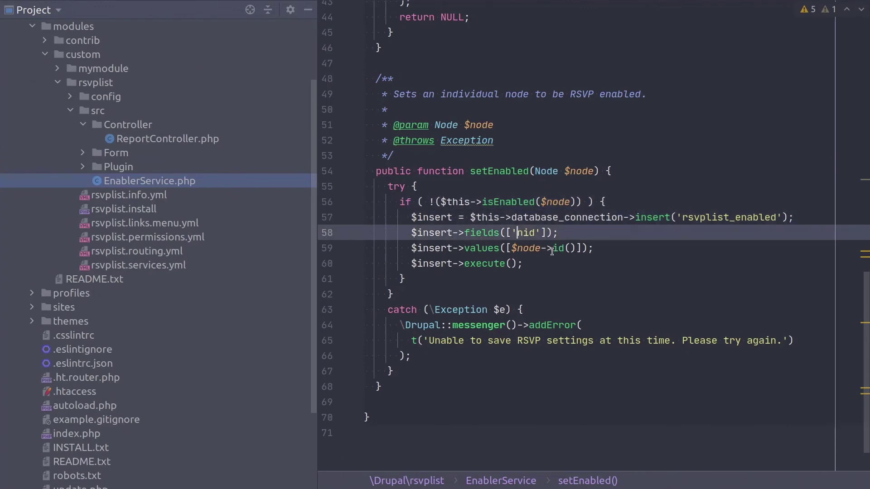
{"action": "left_click", "coordinate": [556, 249]}
{"action": "left_click", "coordinate": [611, 248]}
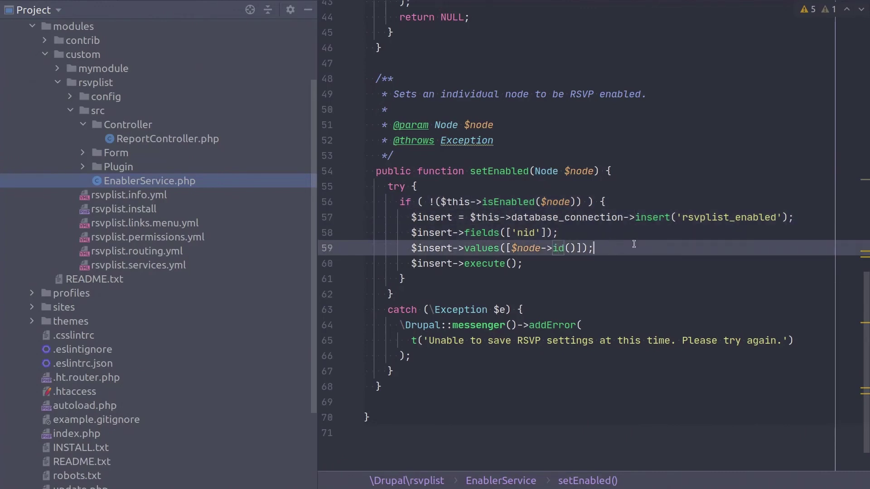
{"action": "left_click", "coordinate": [624, 219]}
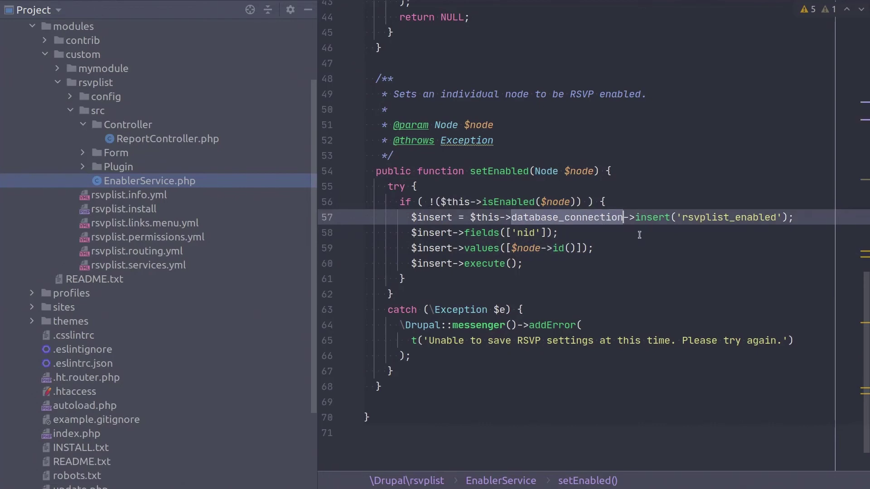
{"action": "left_click", "coordinate": [653, 219]}
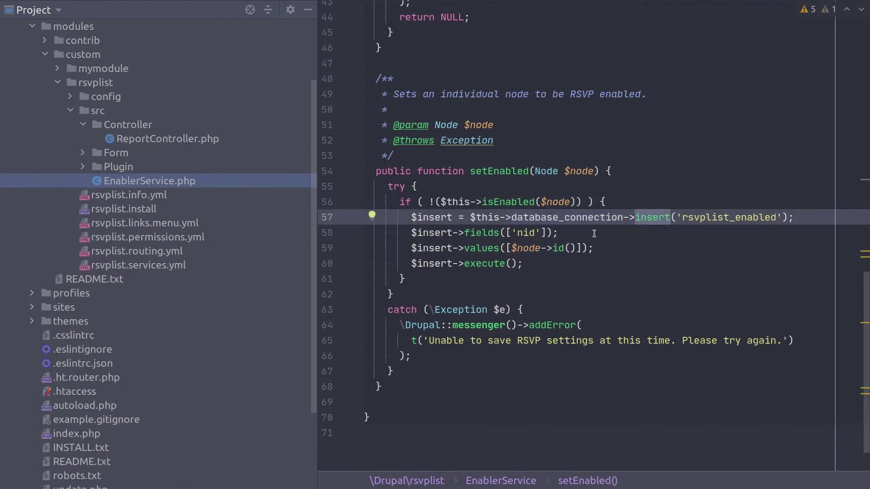
{"action": "left_click", "coordinate": [397, 403]}
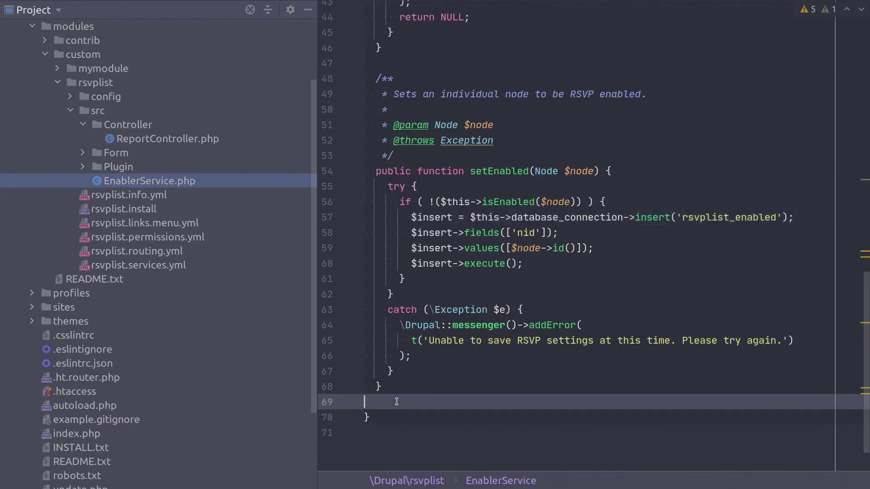
{"action": "type", "text": "/**    * Deletes RSVP enabled settings for an individual node.    *    * @param Node $node    */   public function delEnabled(Node $node) {     try {       $delete = $this->database_connection->delete('rsvplist_enabled');       $delete->condition('nid', $node->id());       $delete->execute();     }     catch (\\Exception $e) {       \\Drupal::messenger()->addError(         t('Unable to save RSVP settings at this time. Please try again.')       );     }   }"}
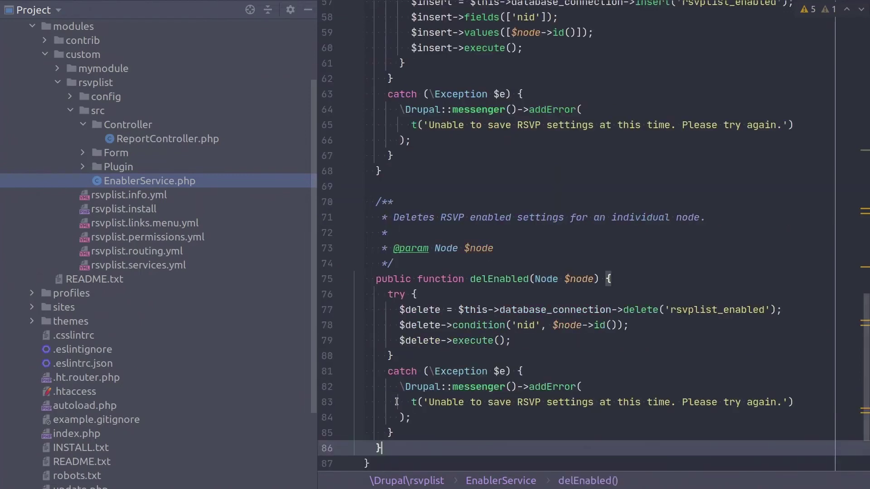
{"action": "scroll", "coordinate": [449, 272], "scroll_direction": "down", "scroll_amount": 2}
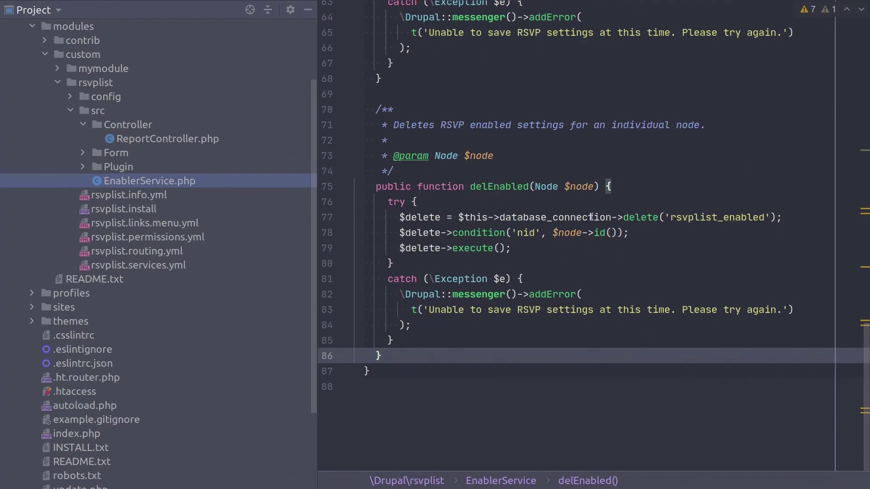
{"action": "double_click", "coordinate": [642, 218]}
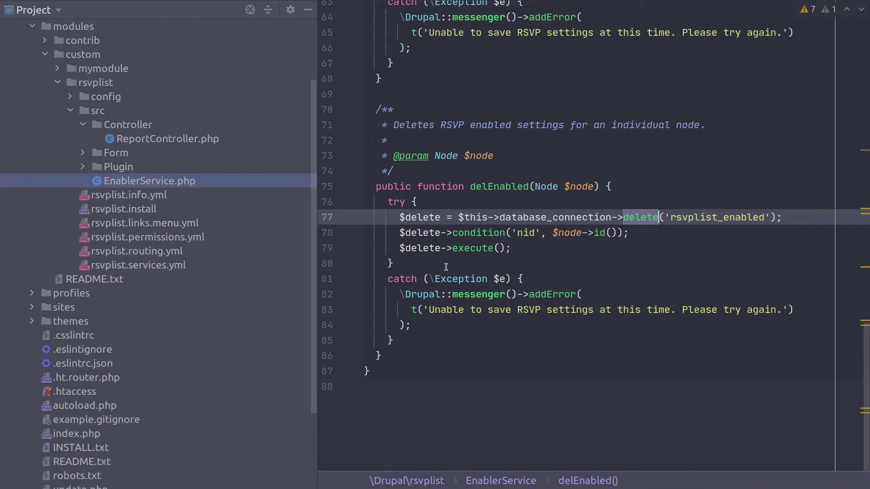
{"action": "left_click", "coordinate": [391, 371]}
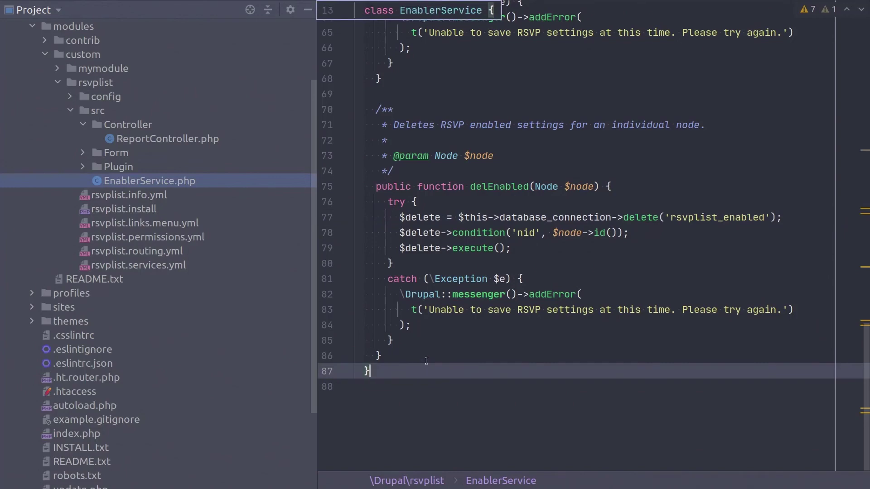
{"action": "scroll", "coordinate": [426, 362], "scroll_direction": "up", "scroll_amount": 1}
{"action": "scroll", "coordinate": [435, 357], "scroll_direction": "up", "scroll_amount": 5}
{"action": "scroll", "coordinate": [449, 353], "scroll_direction": "up", "scroll_amount": 3}
{"action": "scroll", "coordinate": [461, 349], "scroll_direction": "up", "scroll_amount": 4}
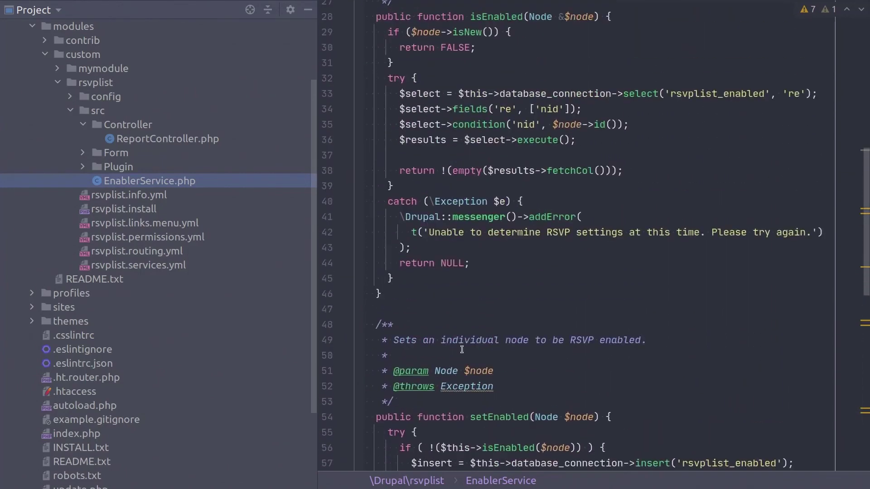
{"action": "scroll", "coordinate": [463, 349], "scroll_direction": "up", "scroll_amount": 4}
{"action": "scroll", "coordinate": [466, 347], "scroll_direction": "up", "scroll_amount": 5}
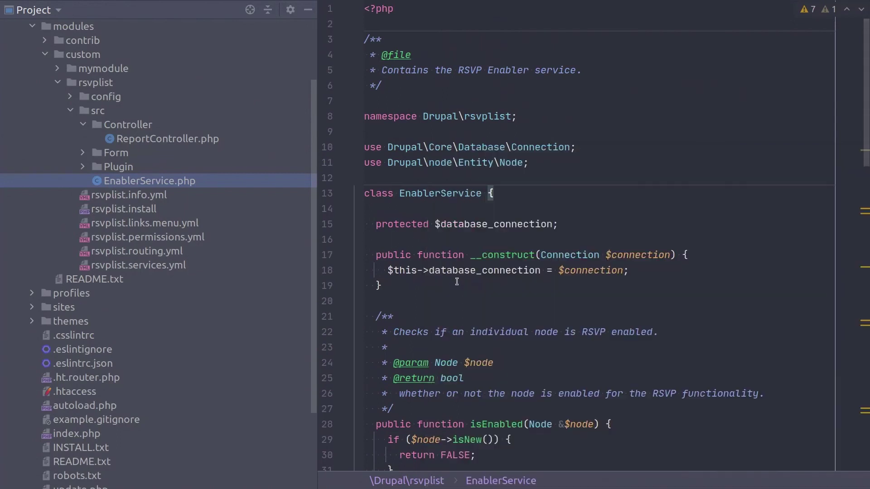
{"action": "left_click", "coordinate": [458, 272]}
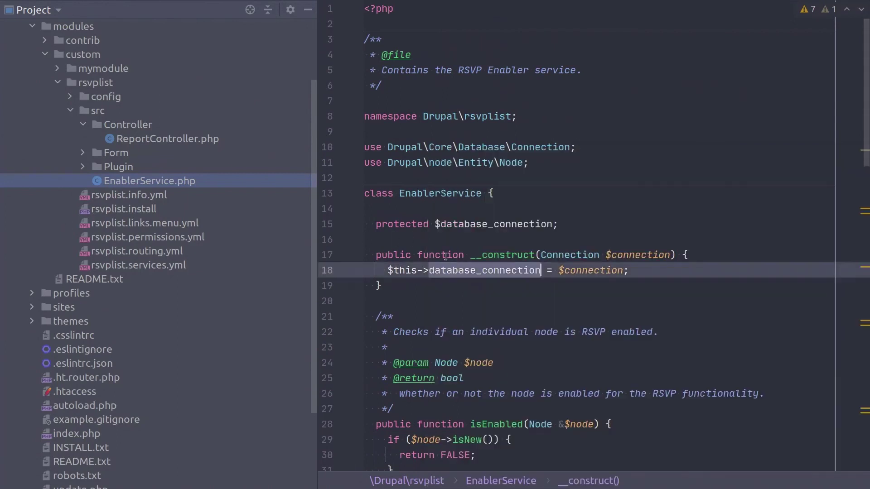
{"action": "left_click", "coordinate": [427, 240]}
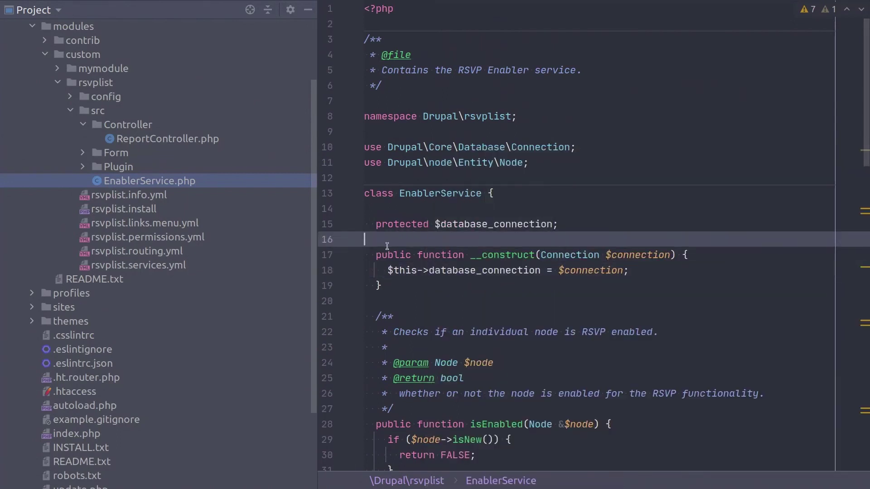
{"action": "scroll", "coordinate": [387, 248], "scroll_direction": "down", "scroll_amount": 2}
{"action": "scroll", "coordinate": [380, 250], "scroll_direction": "down", "scroll_amount": 2}
{"action": "scroll", "coordinate": [374, 252], "scroll_direction": "down", "scroll_amount": 1}
{"action": "scroll", "coordinate": [368, 254], "scroll_direction": "down", "scroll_amount": 2}
{"action": "scroll", "coordinate": [367, 253], "scroll_direction": "down", "scroll_amount": 1}
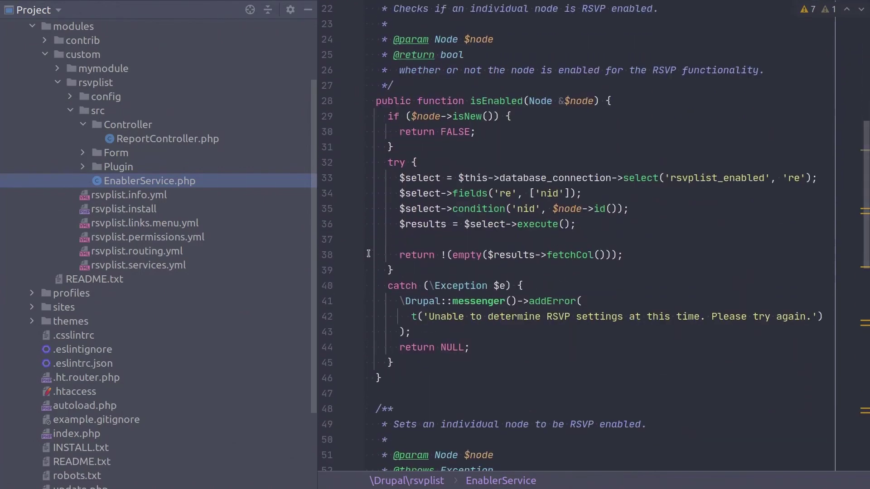
{"action": "scroll", "coordinate": [368, 254], "scroll_direction": "down", "scroll_amount": 2}
{"action": "scroll", "coordinate": [368, 254], "scroll_direction": "down", "scroll_amount": 3}
{"action": "scroll", "coordinate": [367, 253], "scroll_direction": "down", "scroll_amount": 1}
{"action": "scroll", "coordinate": [367, 254], "scroll_direction": "down", "scroll_amount": 1}
{"action": "scroll", "coordinate": [368, 254], "scroll_direction": "down", "scroll_amount": 1}
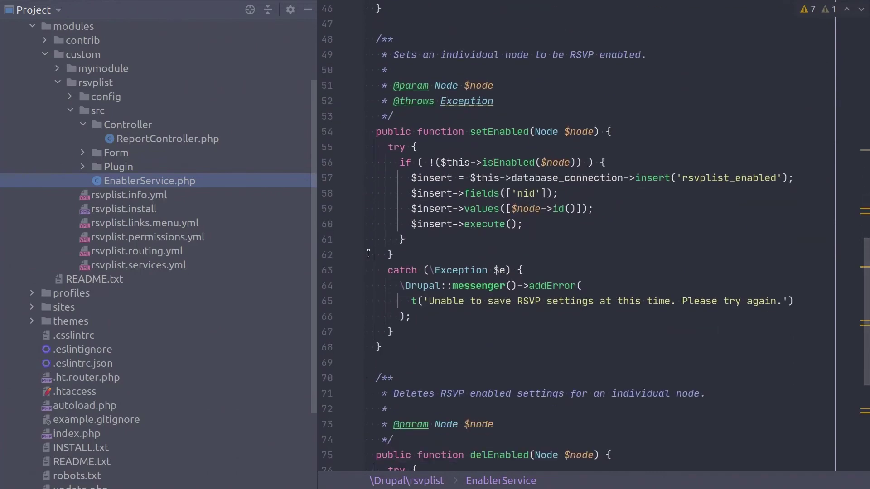
{"action": "scroll", "coordinate": [368, 253], "scroll_direction": "down", "scroll_amount": 3}
{"action": "scroll", "coordinate": [368, 254], "scroll_direction": "down", "scroll_amount": 3}
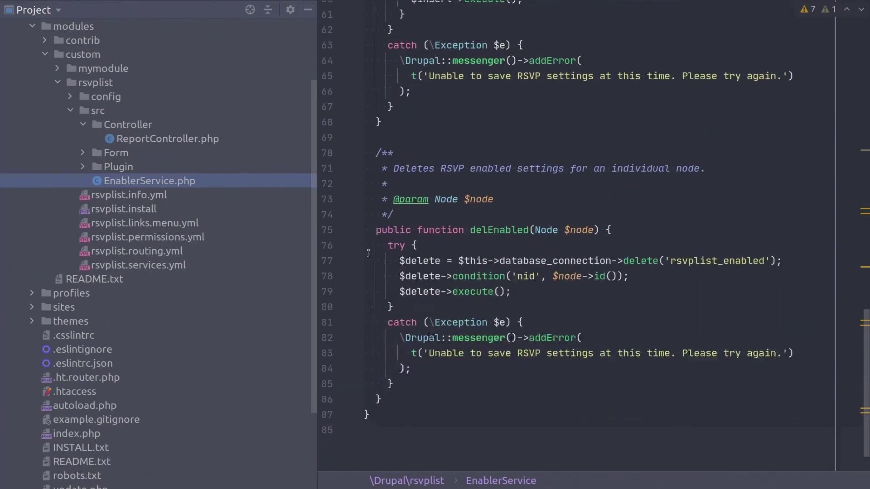
{"action": "scroll", "coordinate": [368, 254], "scroll_direction": "down", "scroll_amount": 1}
{"action": "scroll", "coordinate": [408, 374], "scroll_direction": "up", "scroll_amount": 1}
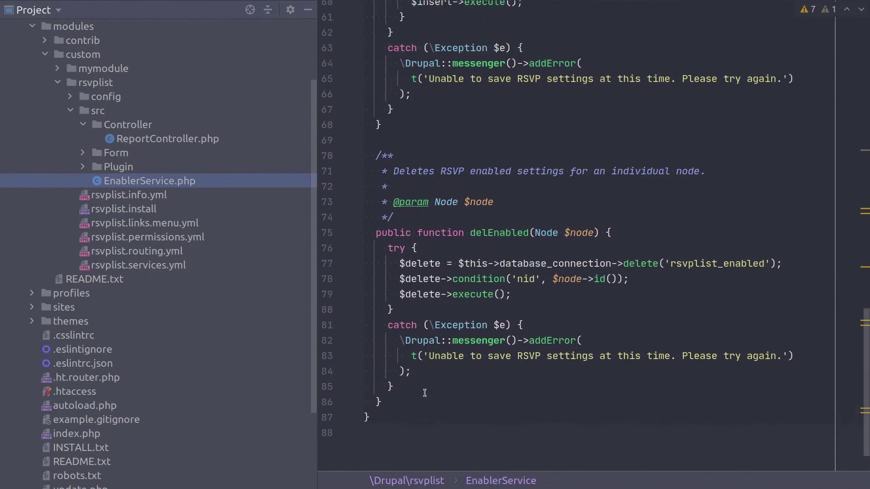
{"action": "scroll", "coordinate": [431, 404], "scroll_direction": "up", "scroll_amount": 1}
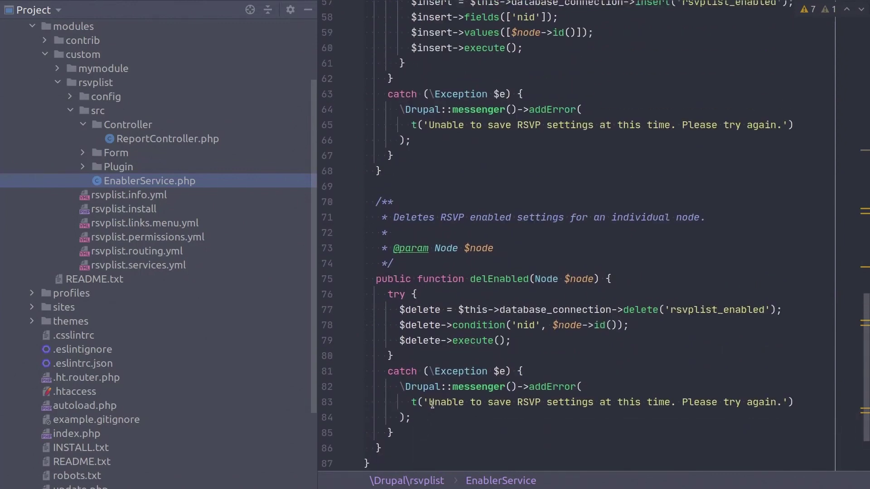
{"action": "left_click", "coordinate": [389, 466]}
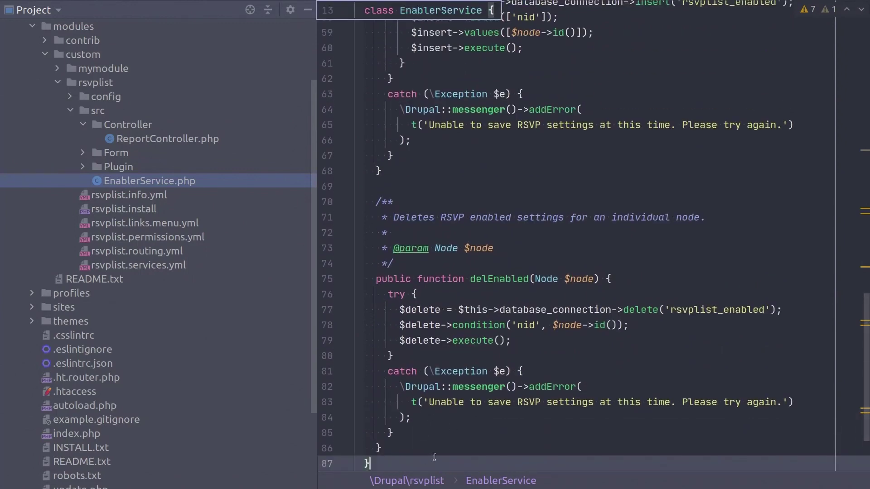